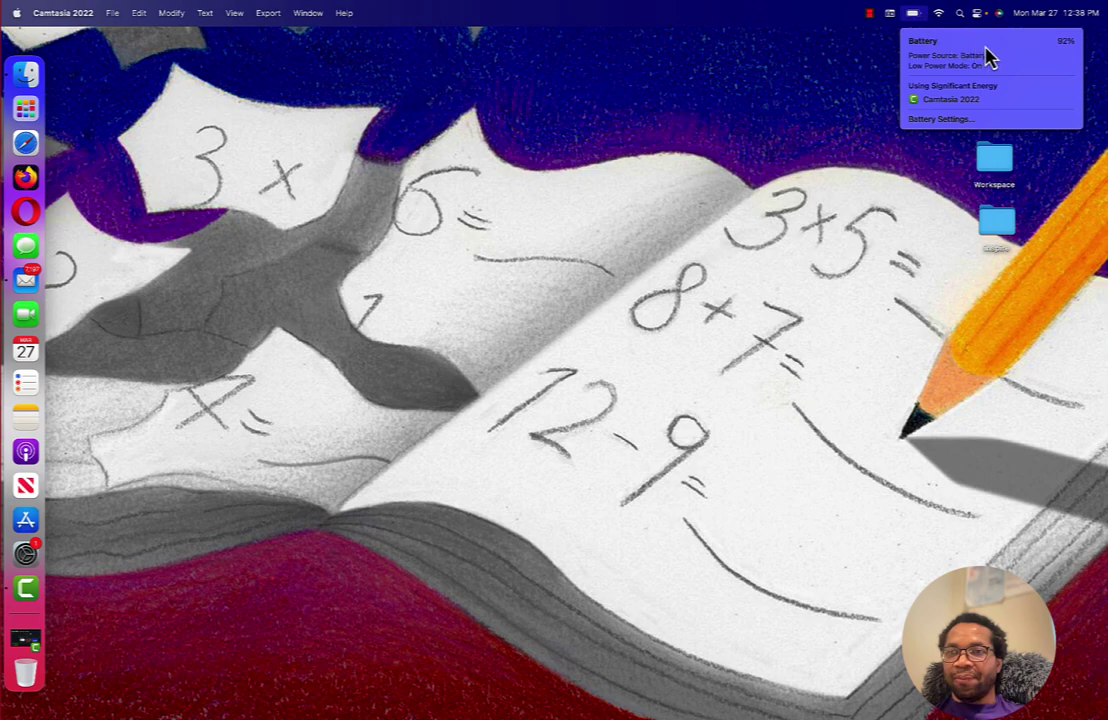
- Open System Settings and go to Apple ID > iCloud > iCloud Drive, which shows On
left_click(666, 117)
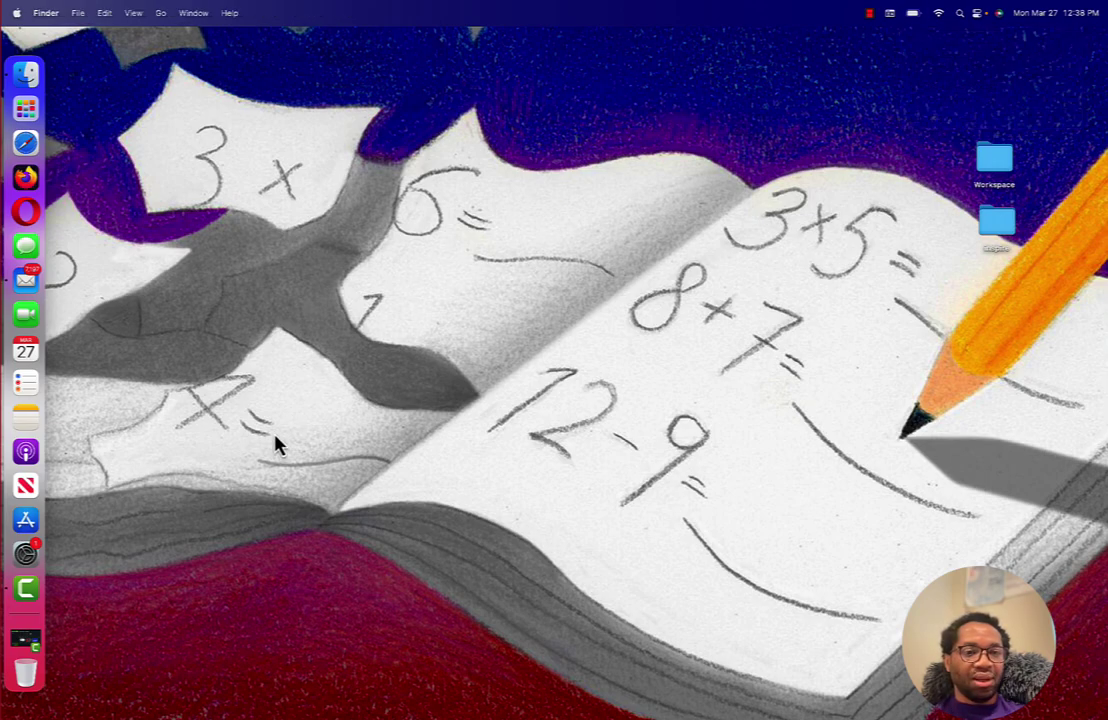
left_click(28, 556)
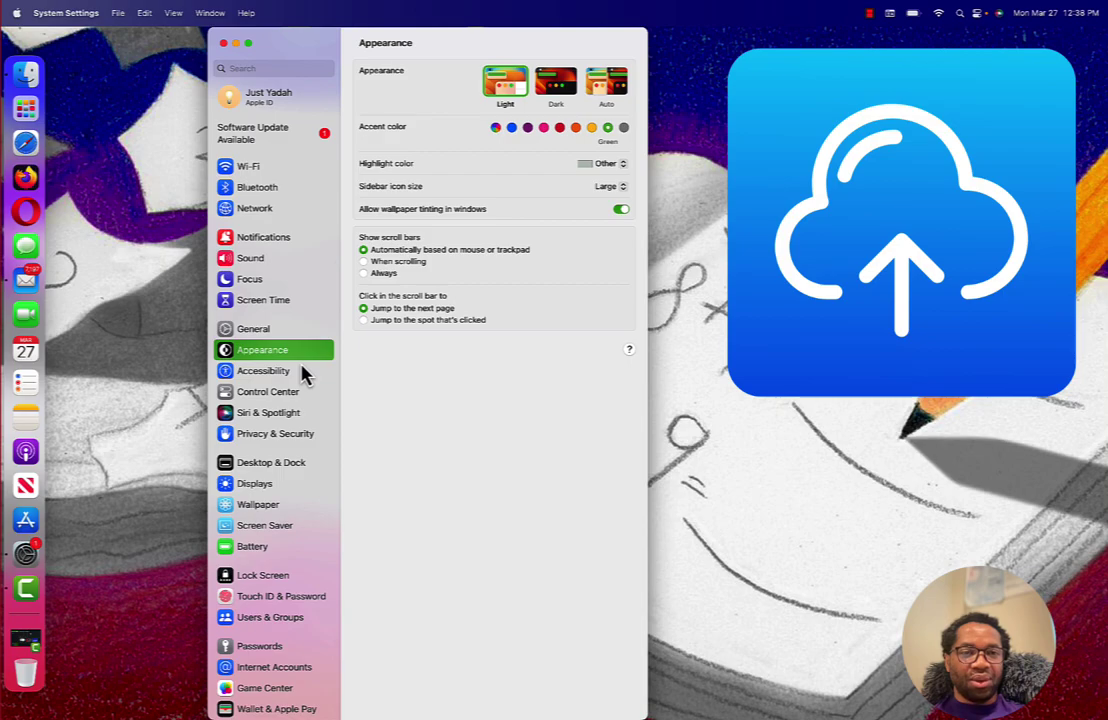
left_click(276, 108)
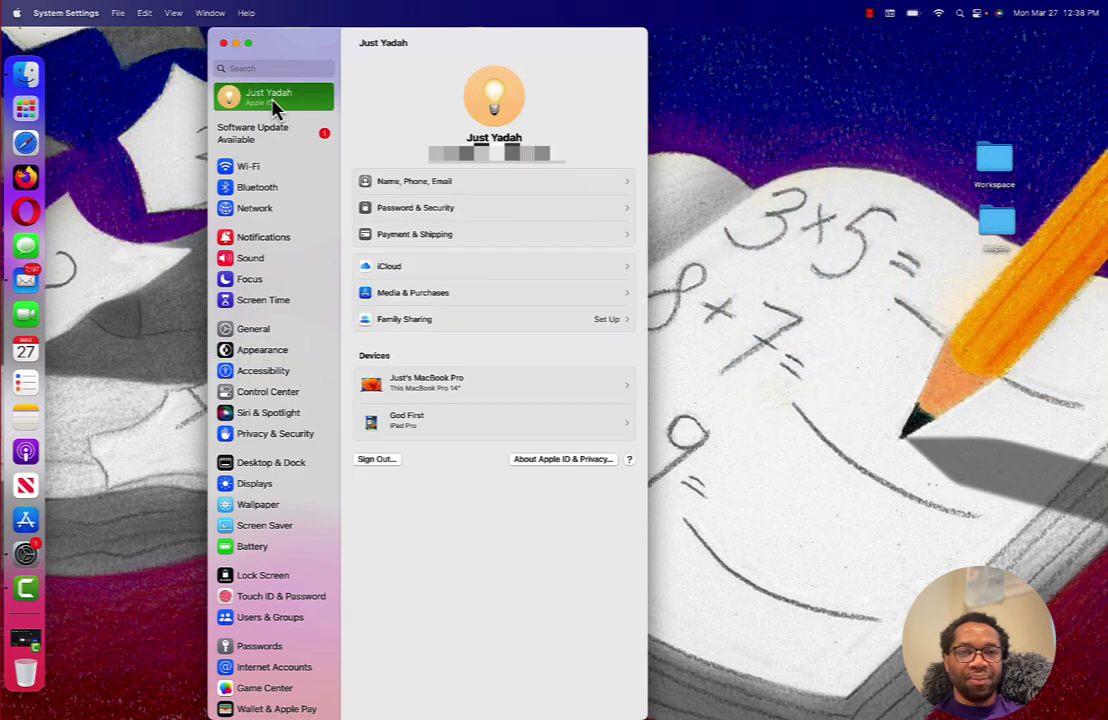
left_click(393, 268)
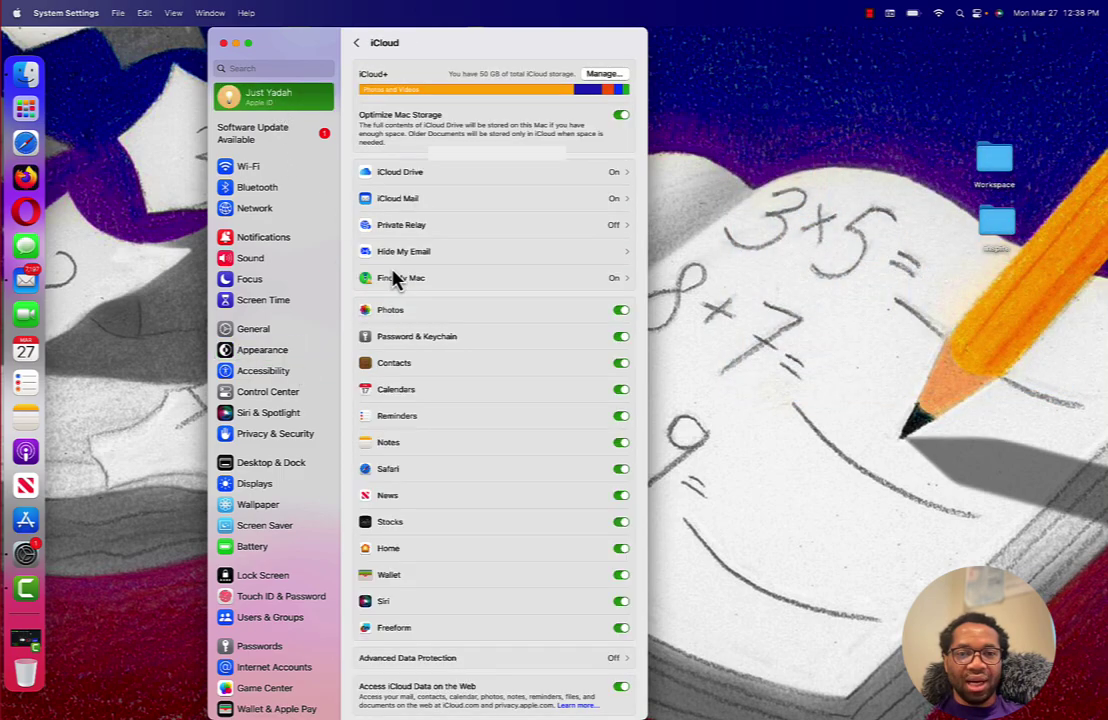
left_click(467, 178)
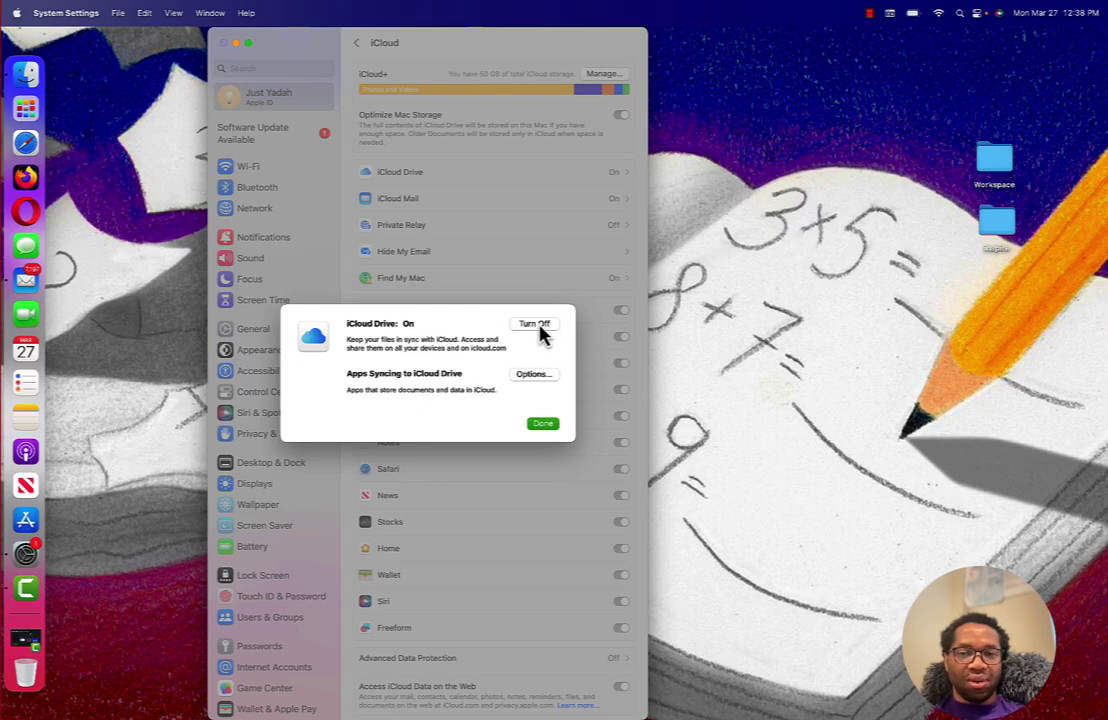
- Review iCloud Drive Options, confirm Desktop & Documents Folders is unchecked, and click Done
left_click(531, 376)
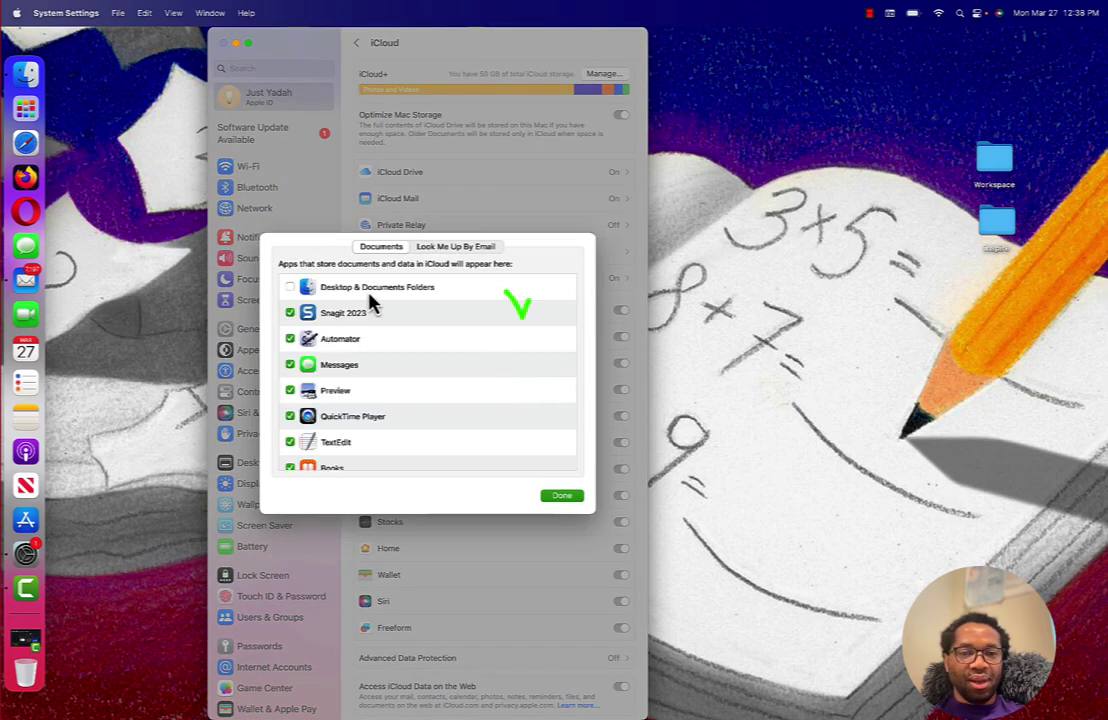
scroll(298, 424, "down", 10)
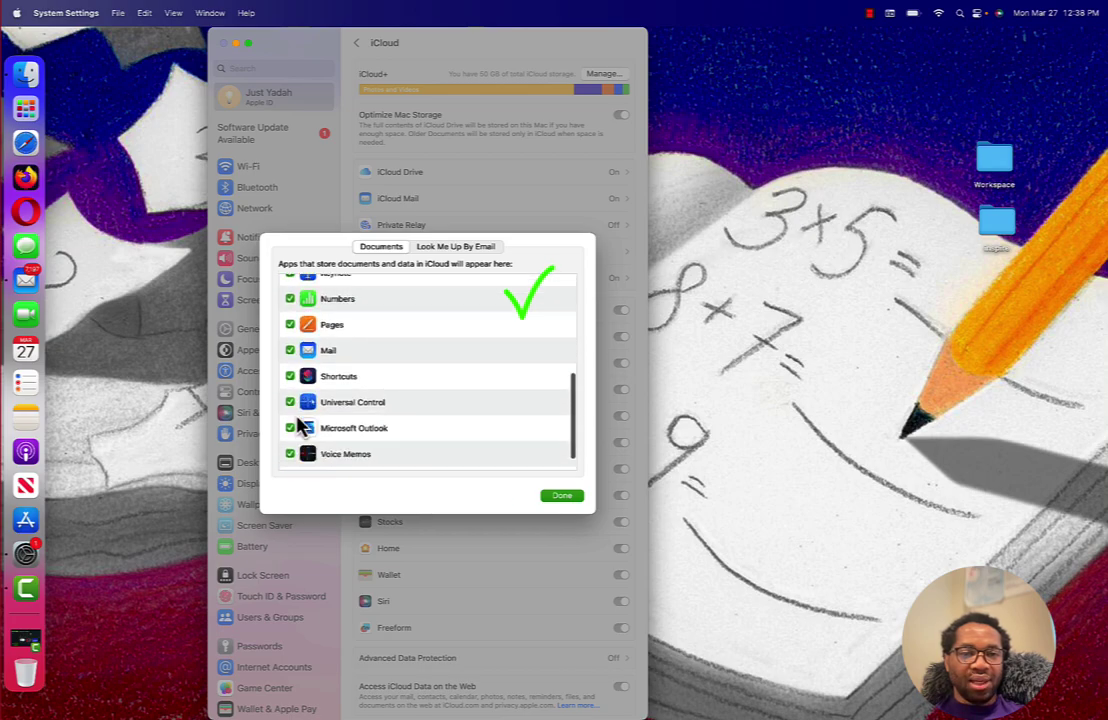
scroll(300, 425, "up", 10)
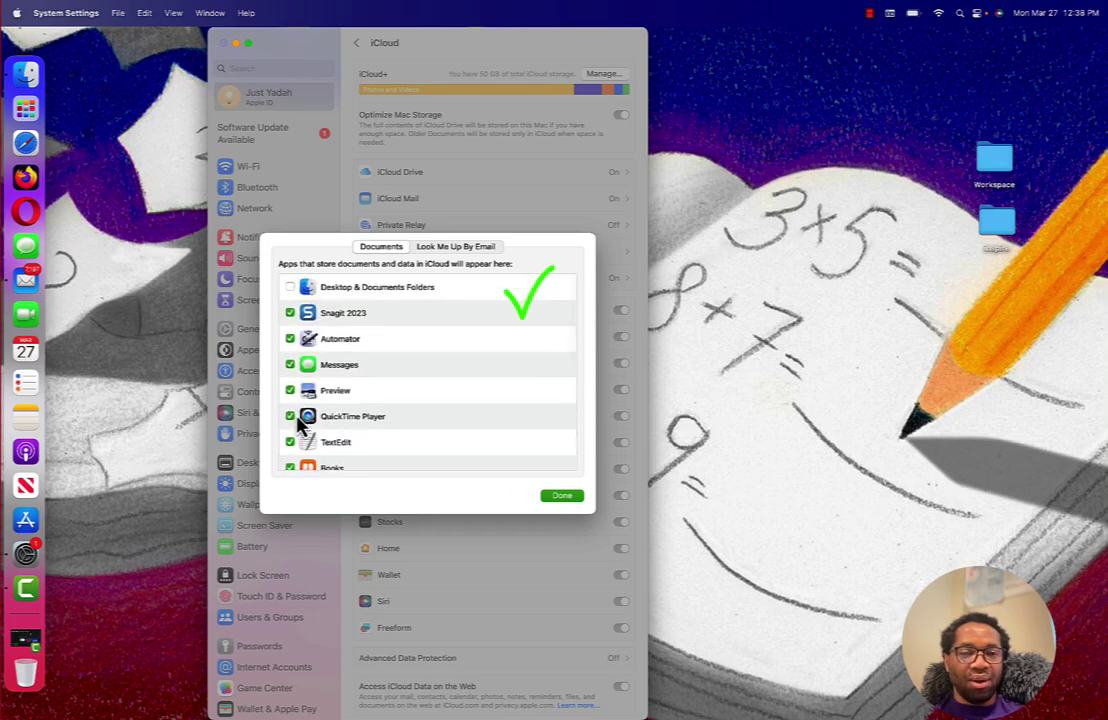
scroll(298, 424, "down", 2)
scroll(298, 424, "up", 3)
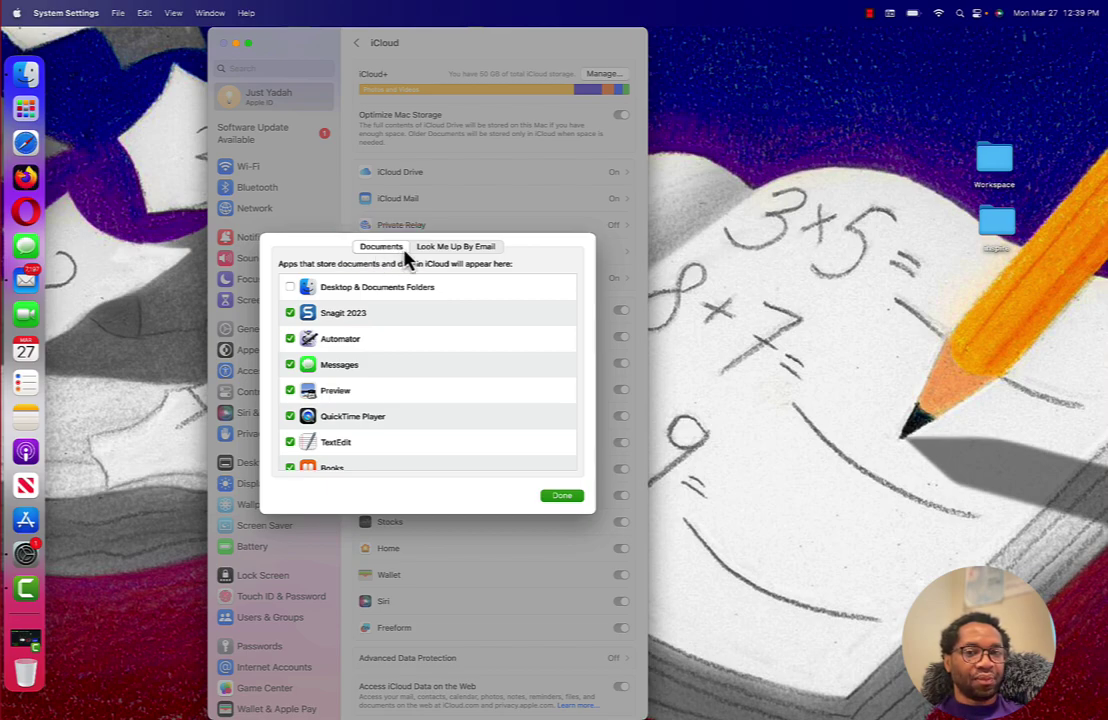
left_click(447, 257)
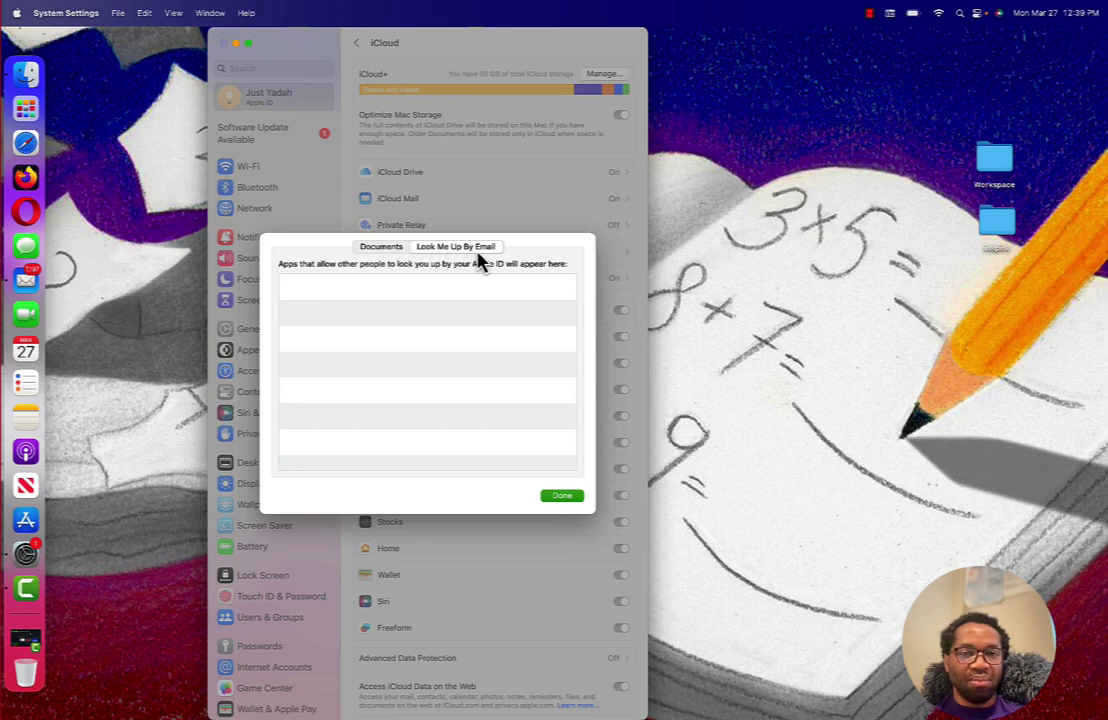
left_click(379, 250)
scroll(284, 458, "down", 8)
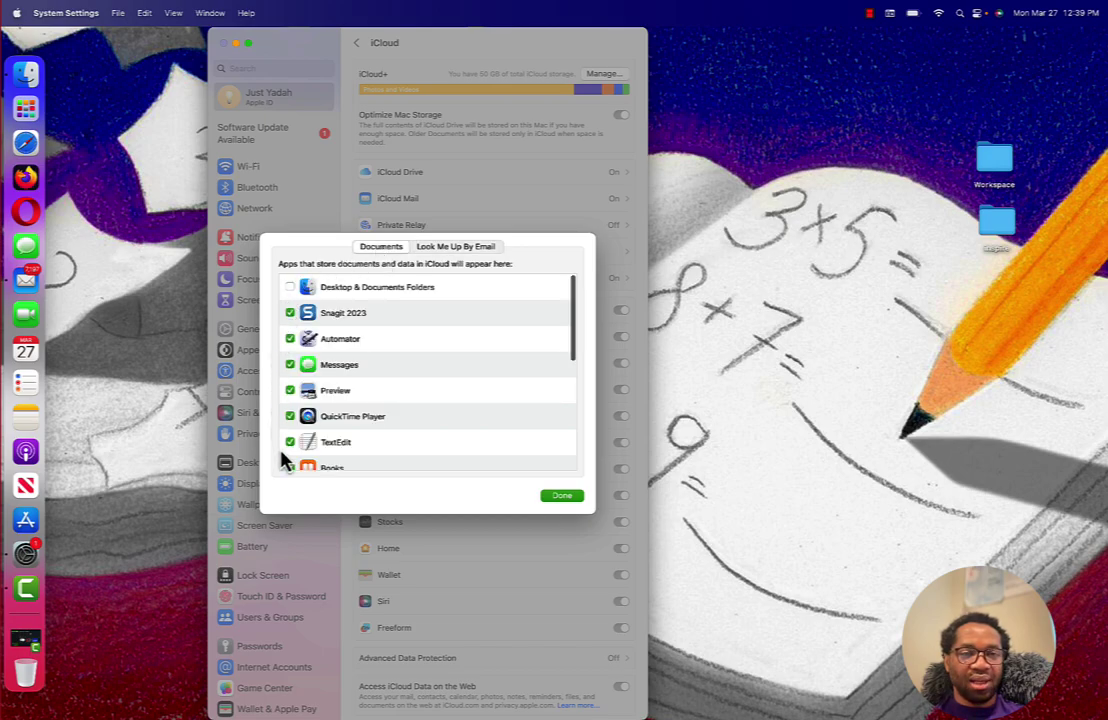
left_click(567, 499)
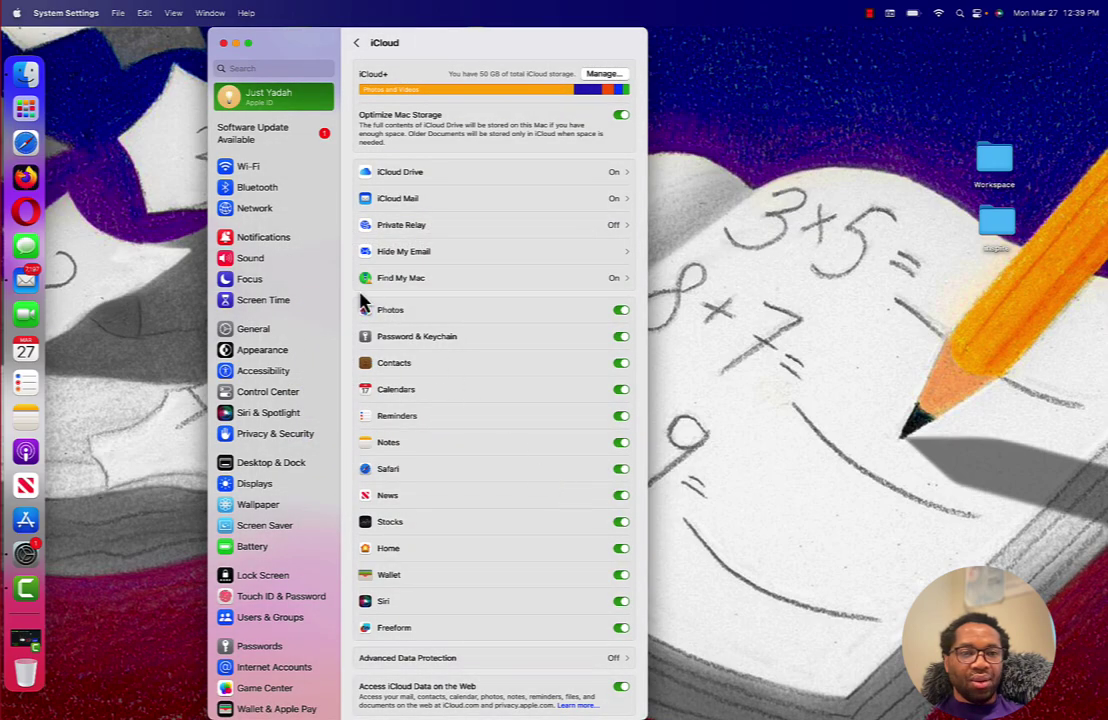
- Visit General and Time Machine, then open Software Update listing macOS Ventura 13.3
left_click(270, 333)
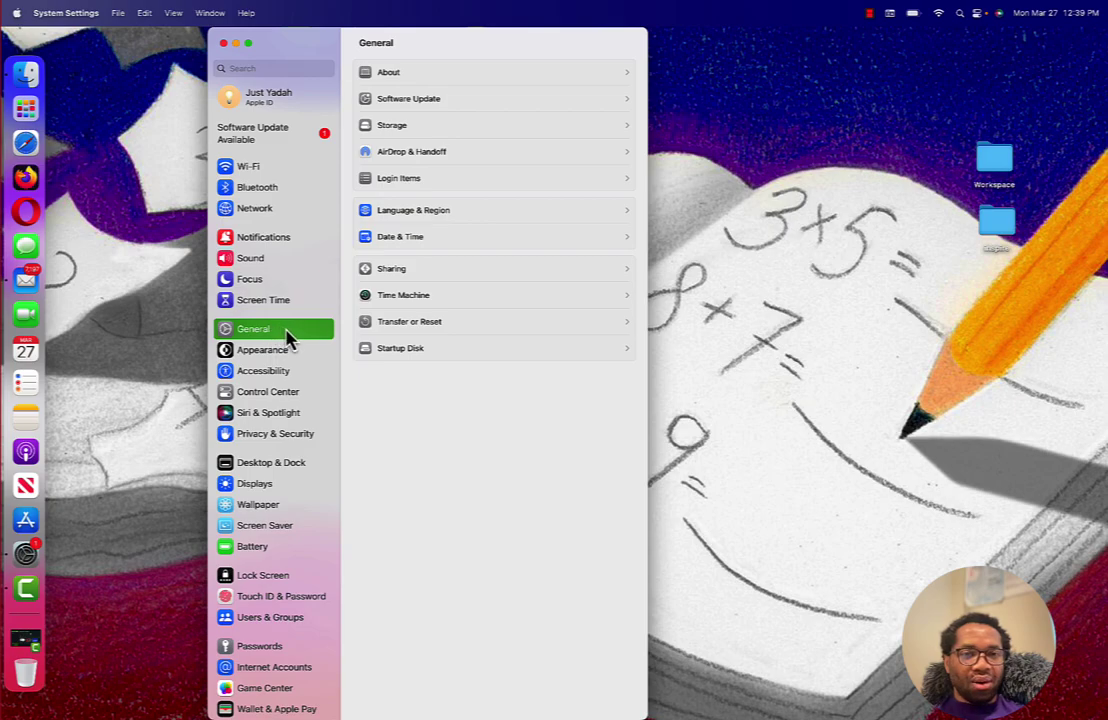
left_click(399, 298)
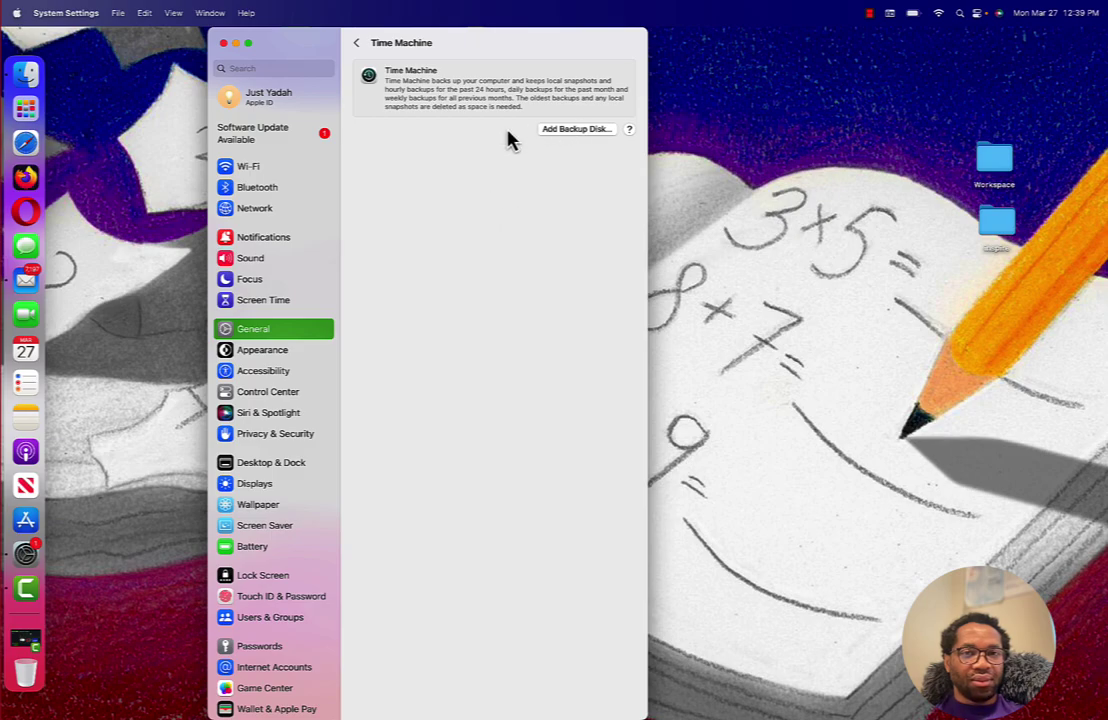
left_click(357, 45)
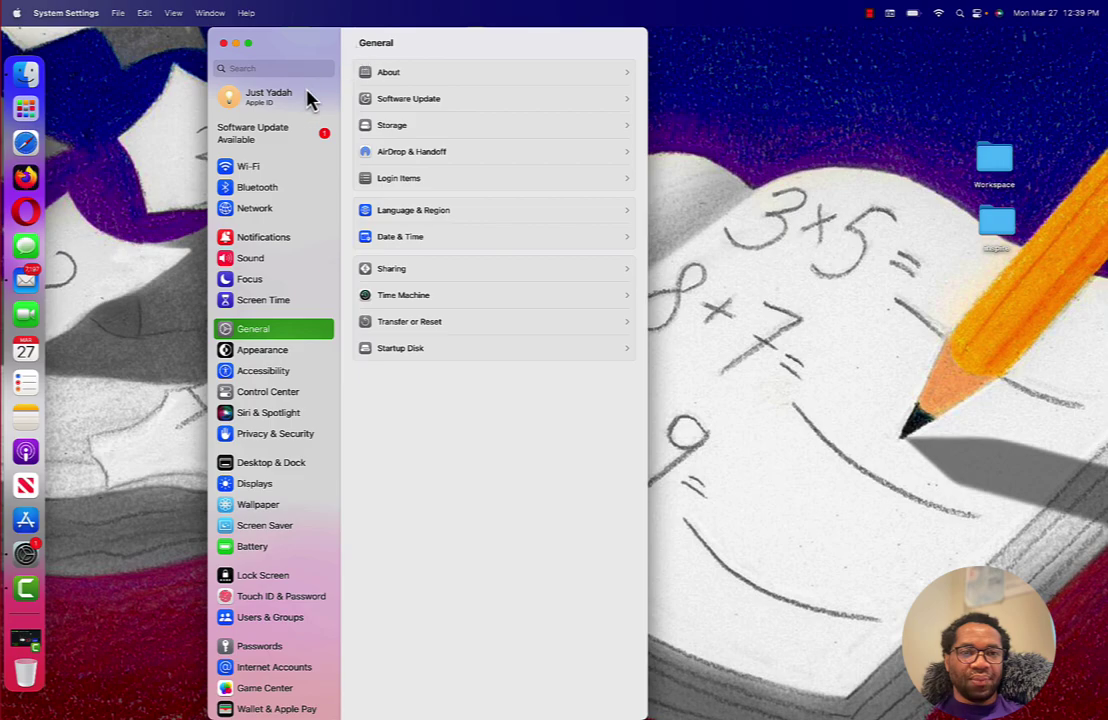
left_click(287, 143)
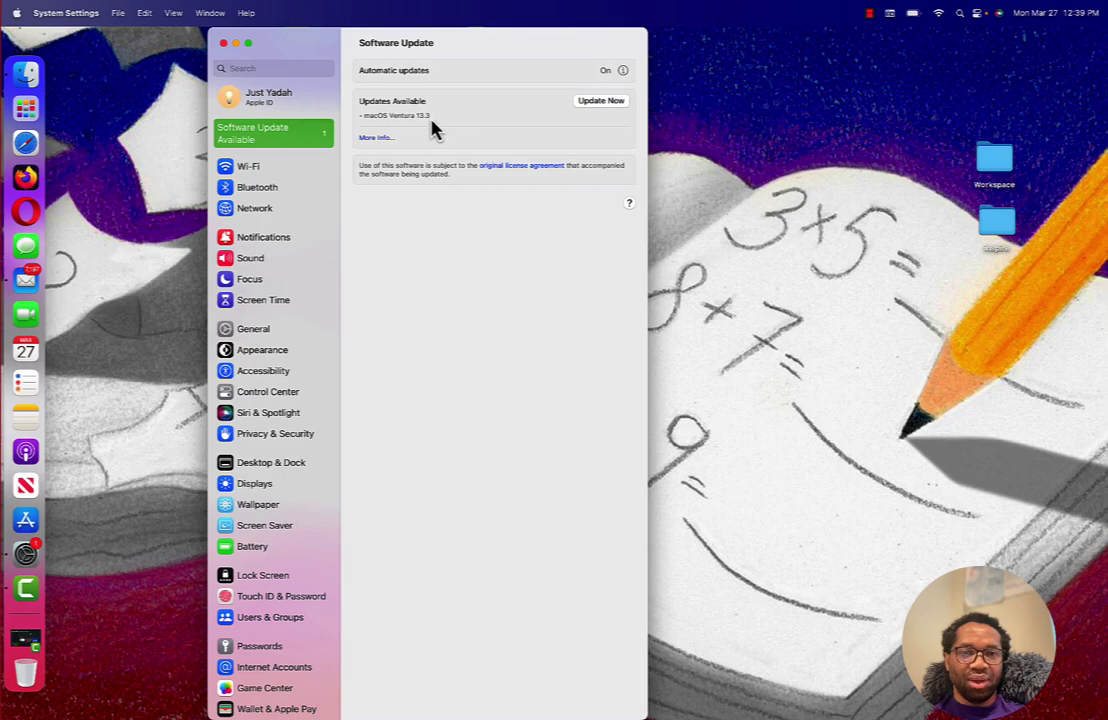
- Install macOS Ventura 13.3 now, agree to its license, and enter the account password
left_click(379, 144)
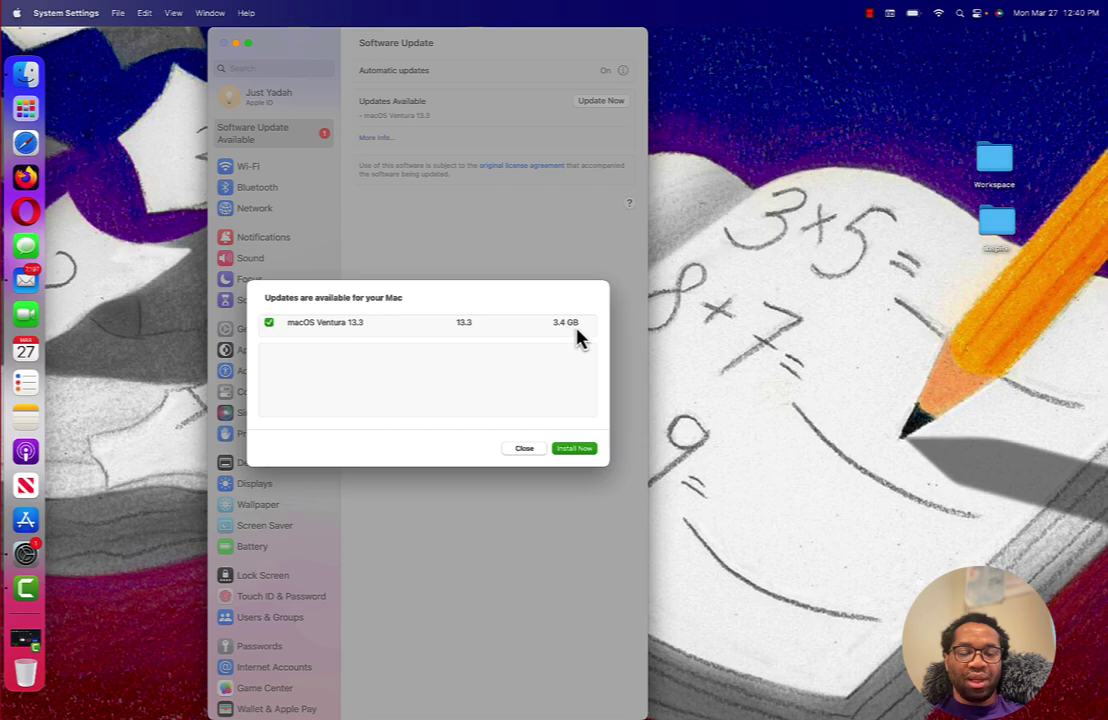
left_click(584, 451)
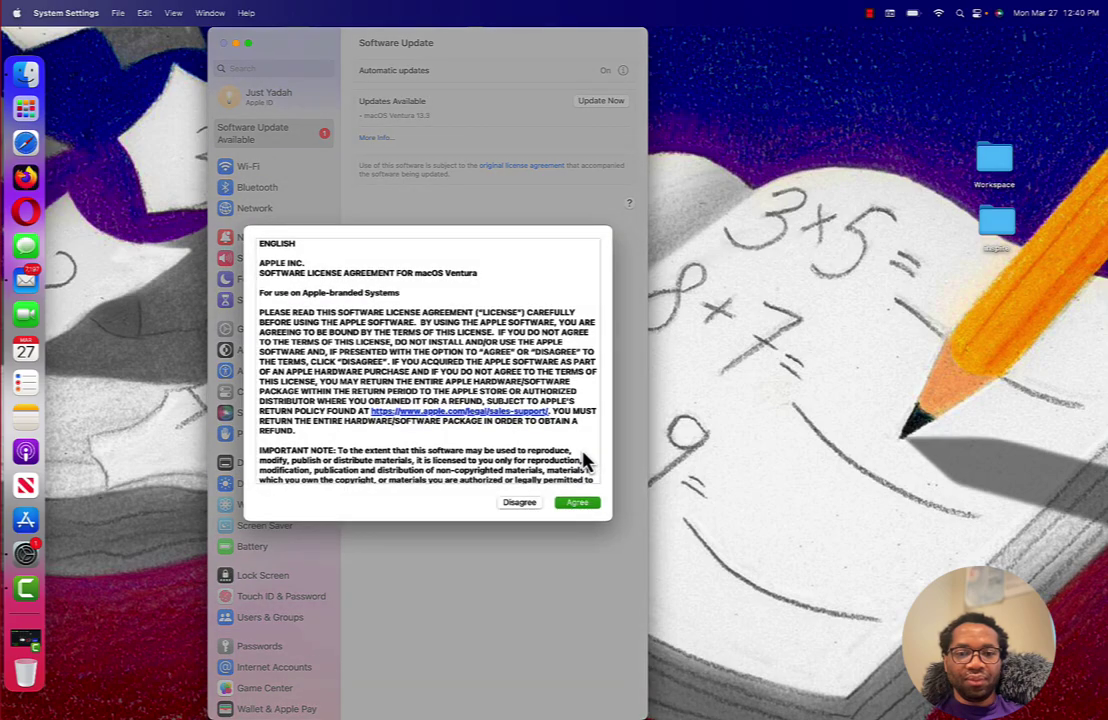
scroll(584, 461, "down", 10)
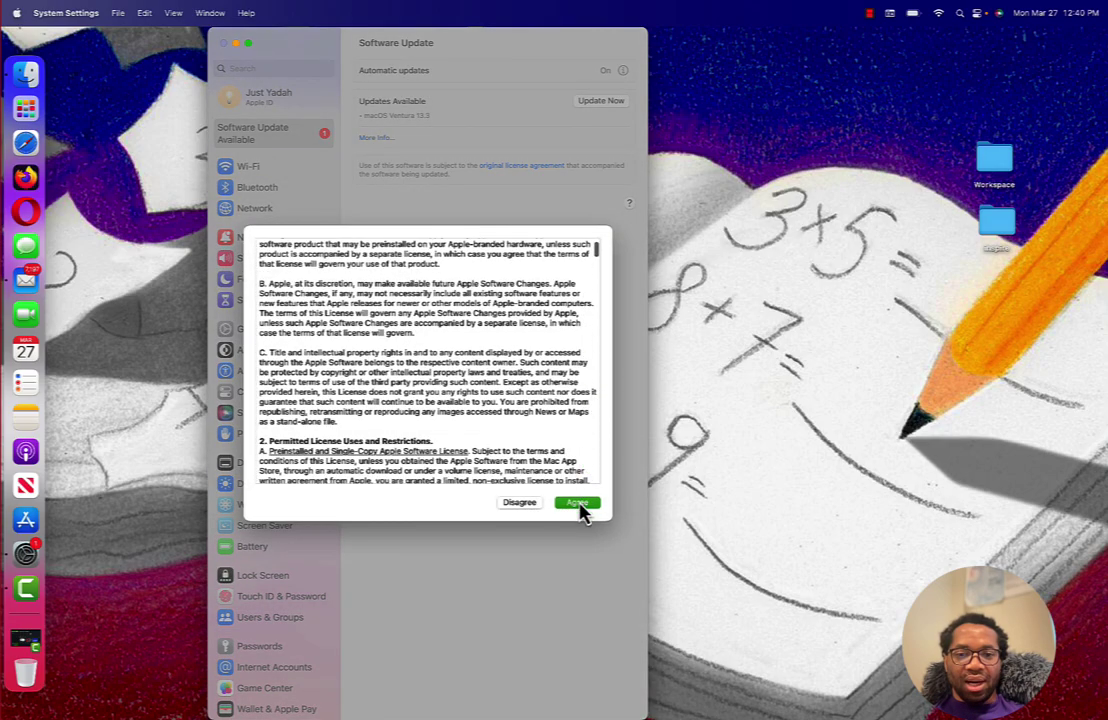
left_click(580, 503)
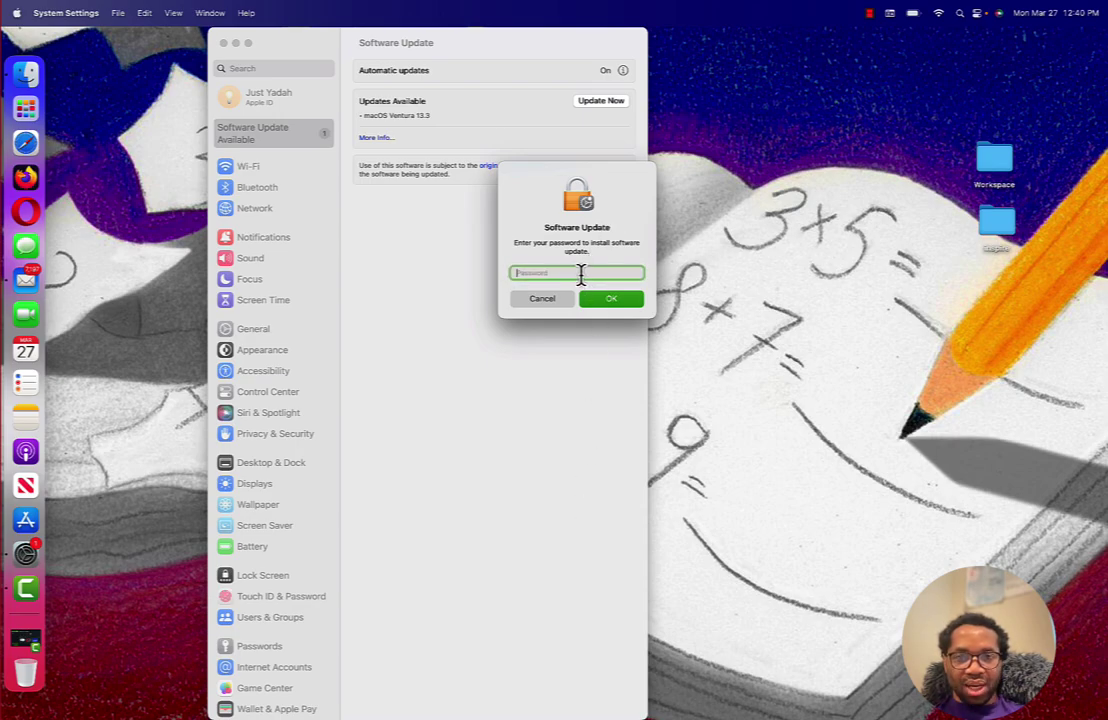
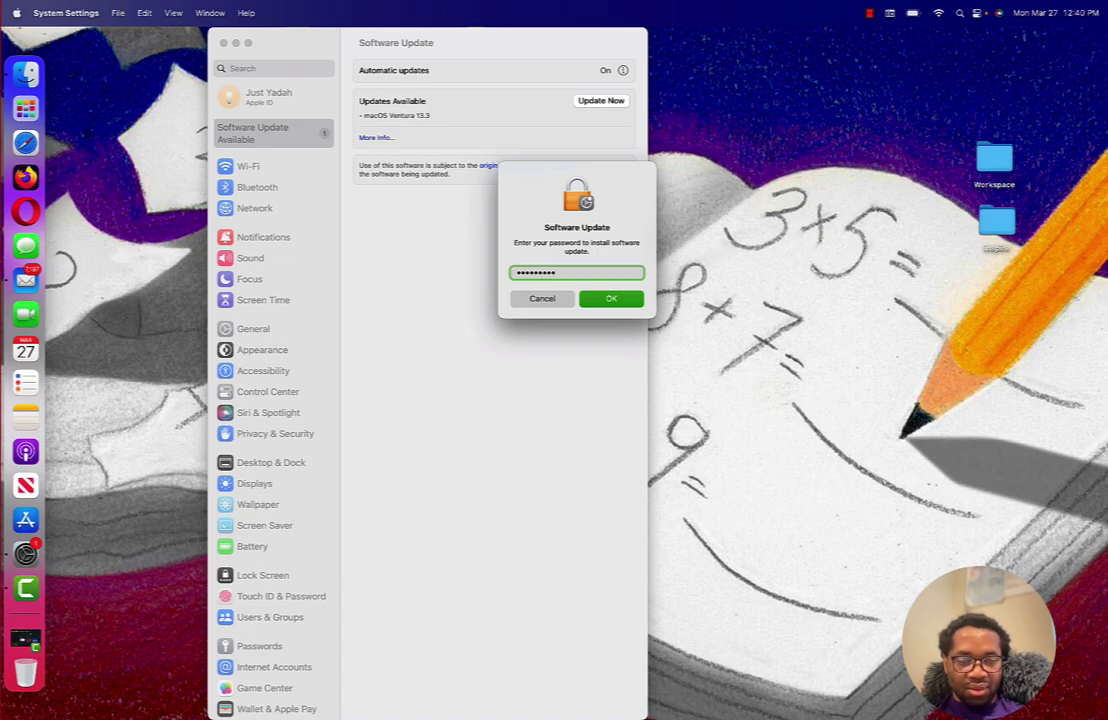
- Submit the password and wait as macOS Ventura 13.3 prepares, about 5 minutes remaining
left_click(612, 300)
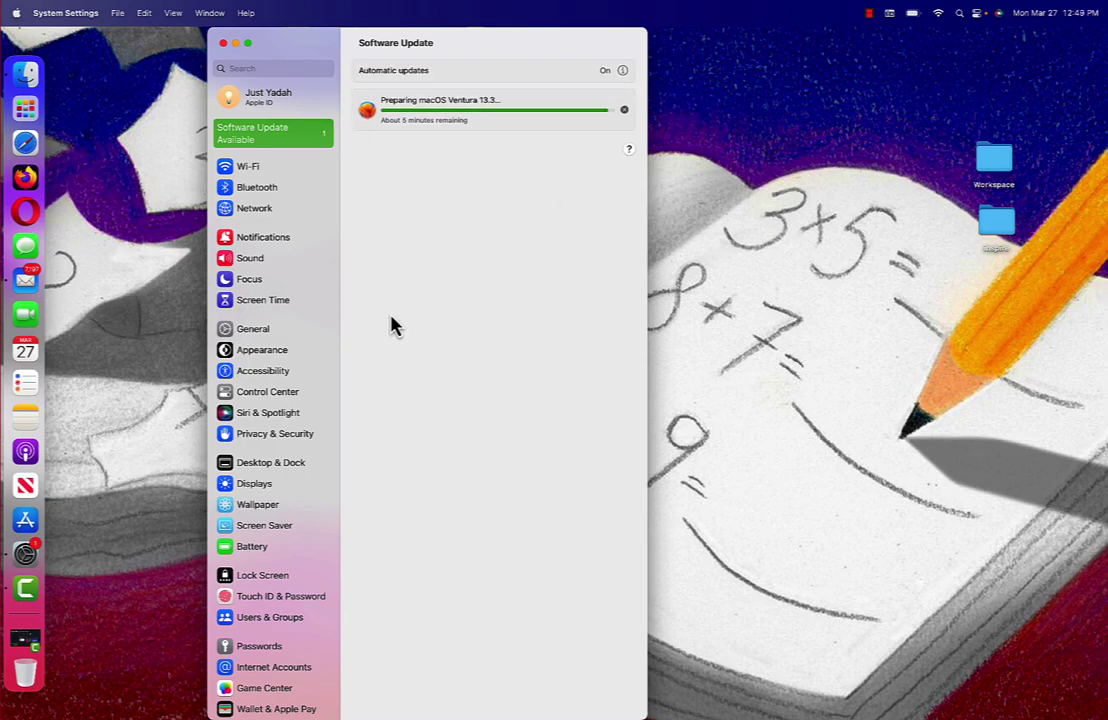
scroll(292, 487, "down", 3)
scroll(292, 487, "up", 3)
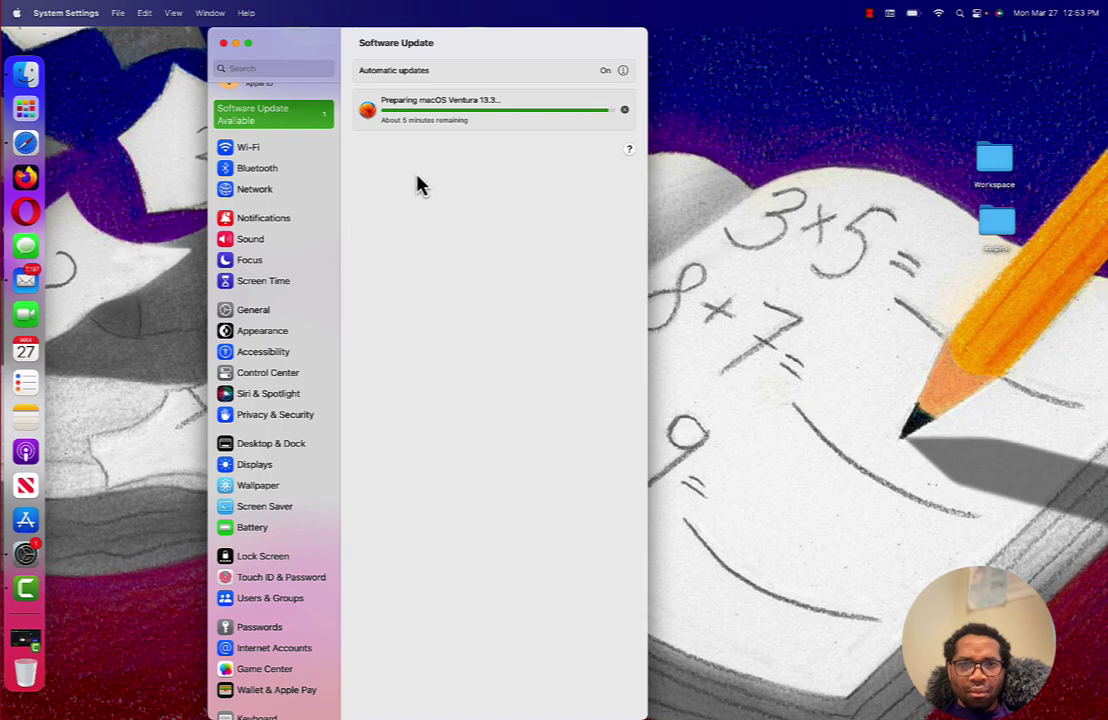
- Google 'macos ventura 13.3' in Safari and open Apple's macOS Ventura 13.3 RC Release Notes
left_click(33, 147)
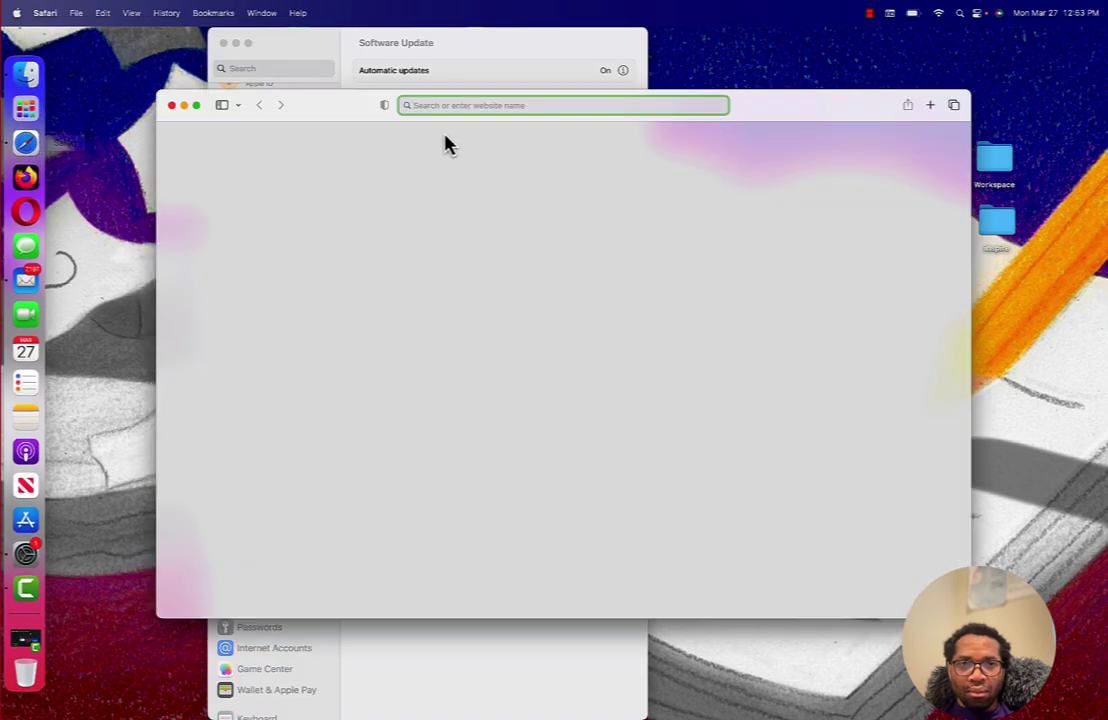
type("mac")
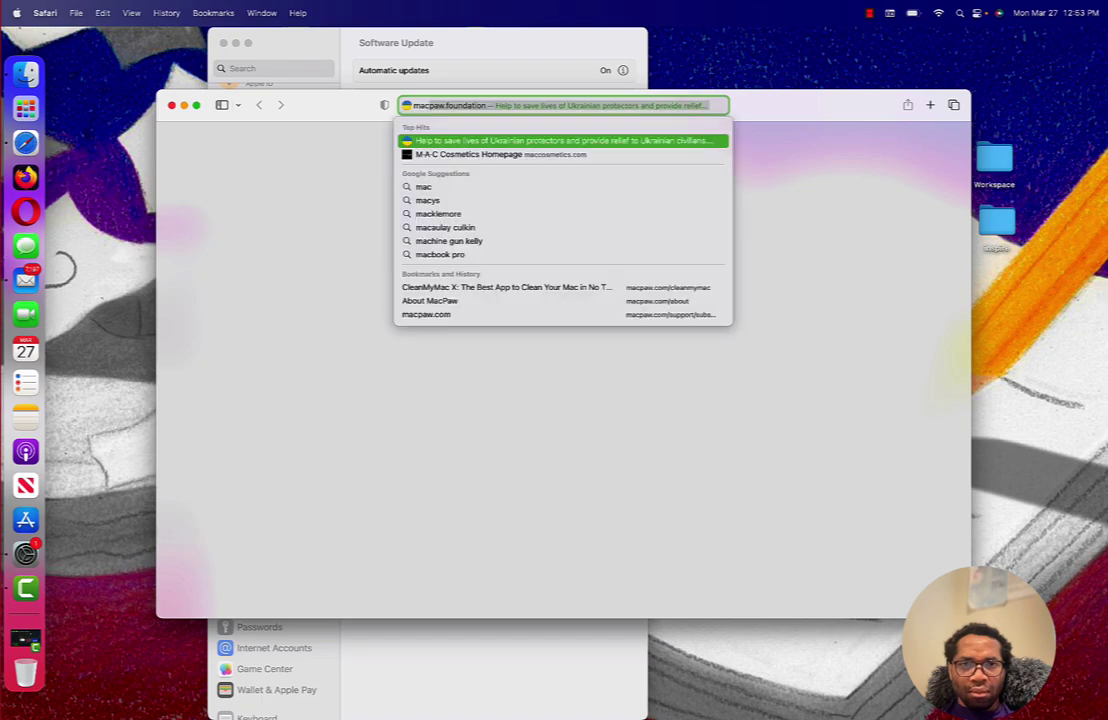
type("os")
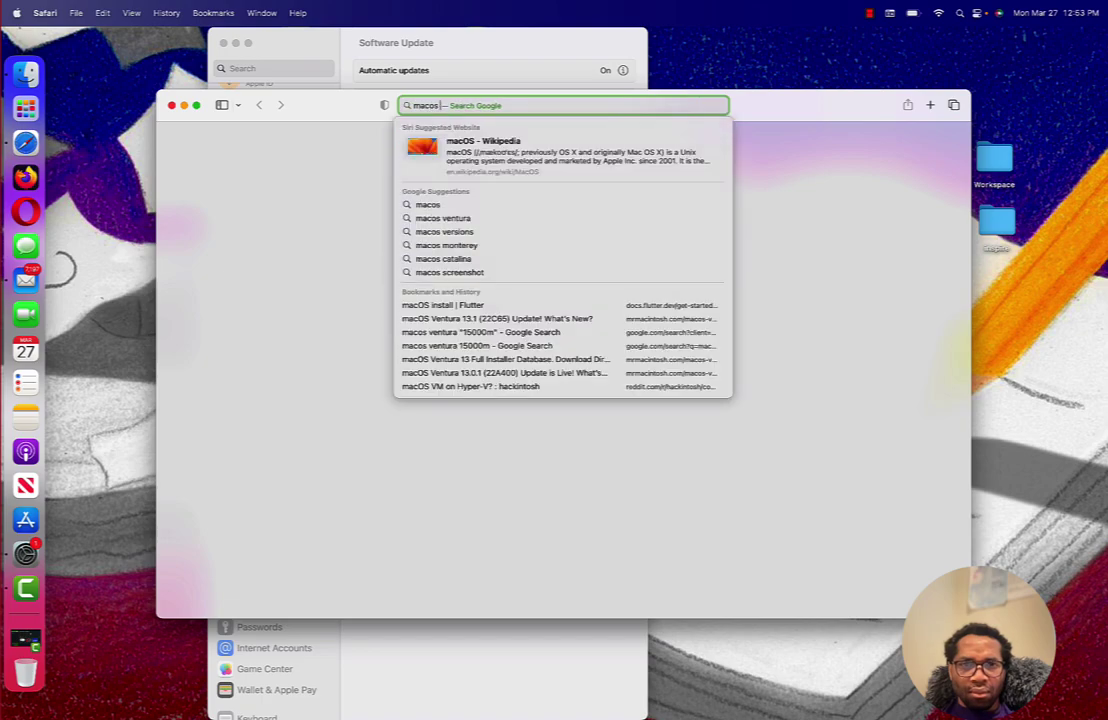
type(" ventura ")
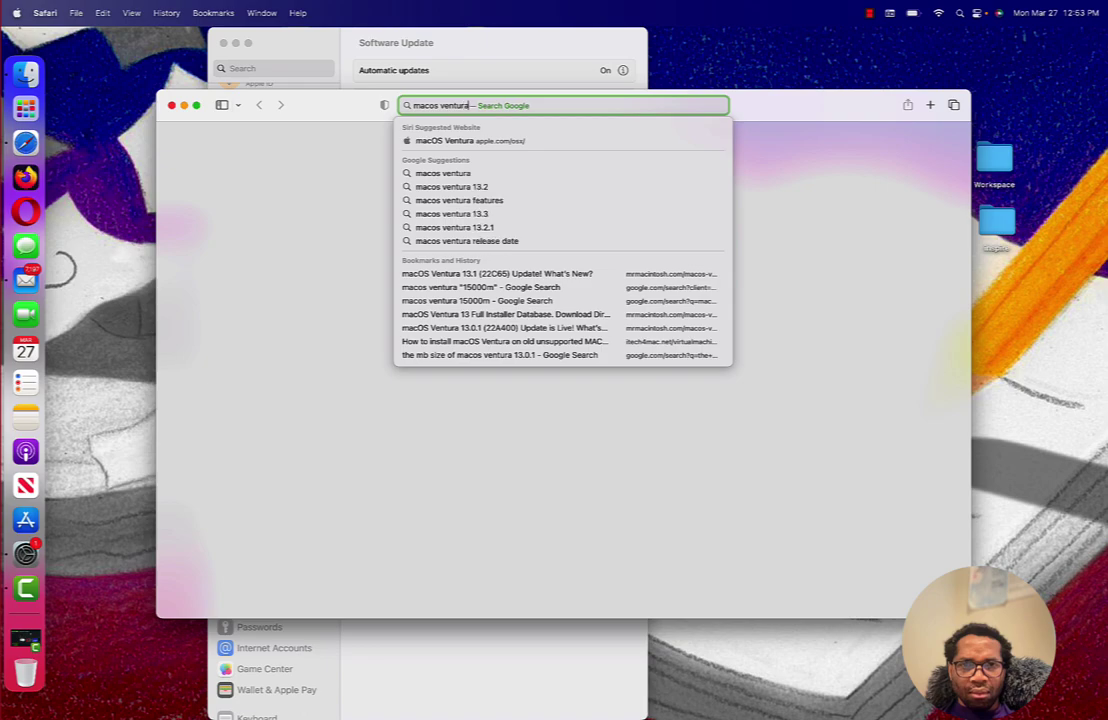
type("13.3")
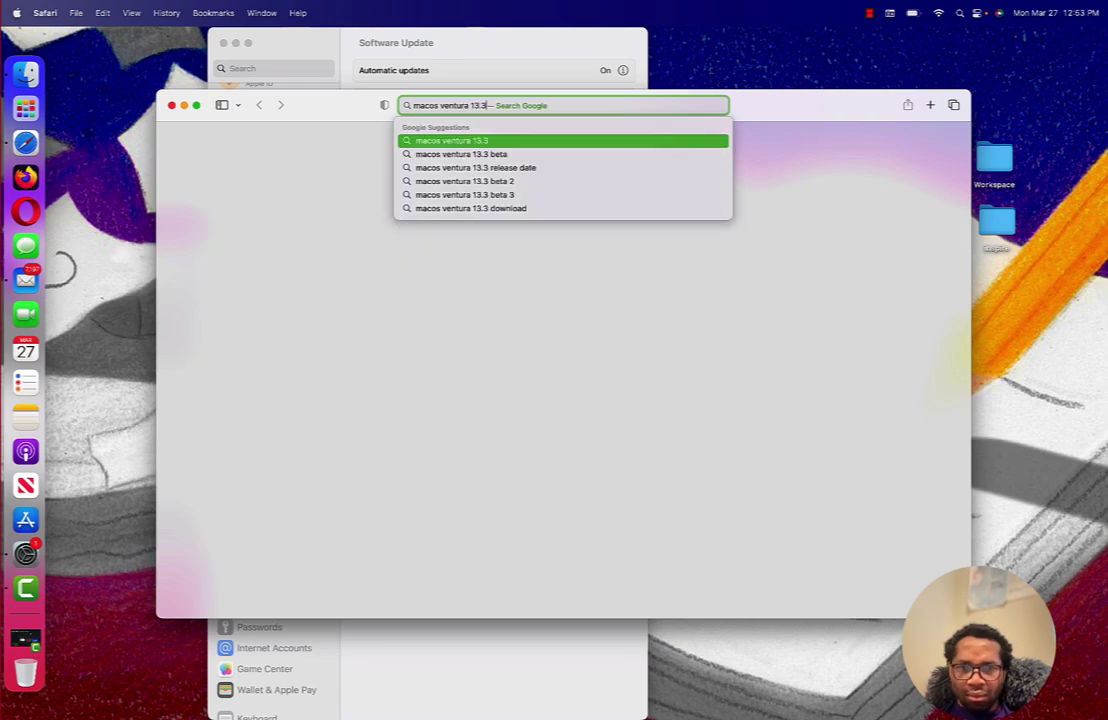
key("Return")
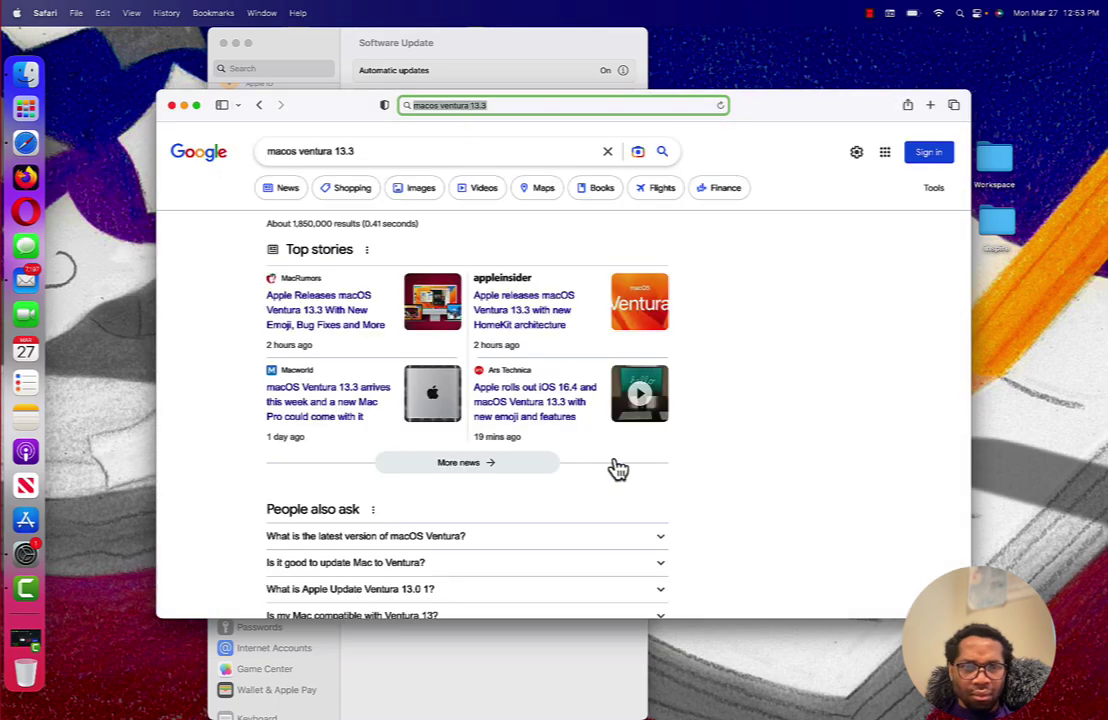
scroll(617, 468, "down", 1)
scroll(617, 468, "down", 5)
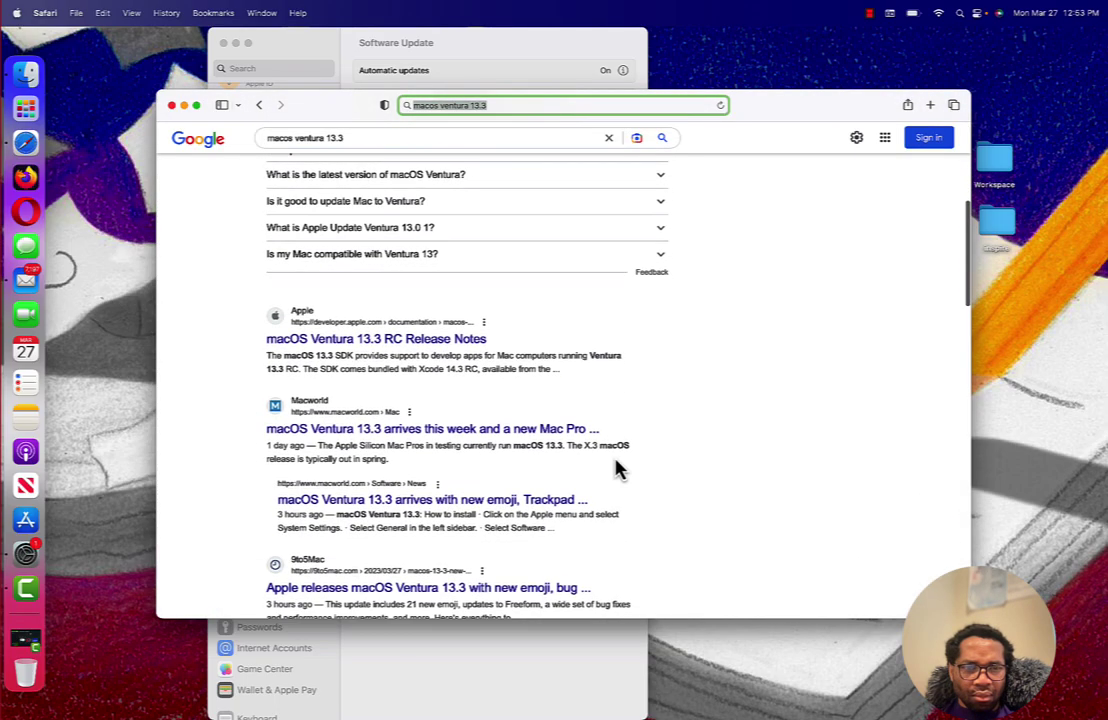
left_click(418, 350)
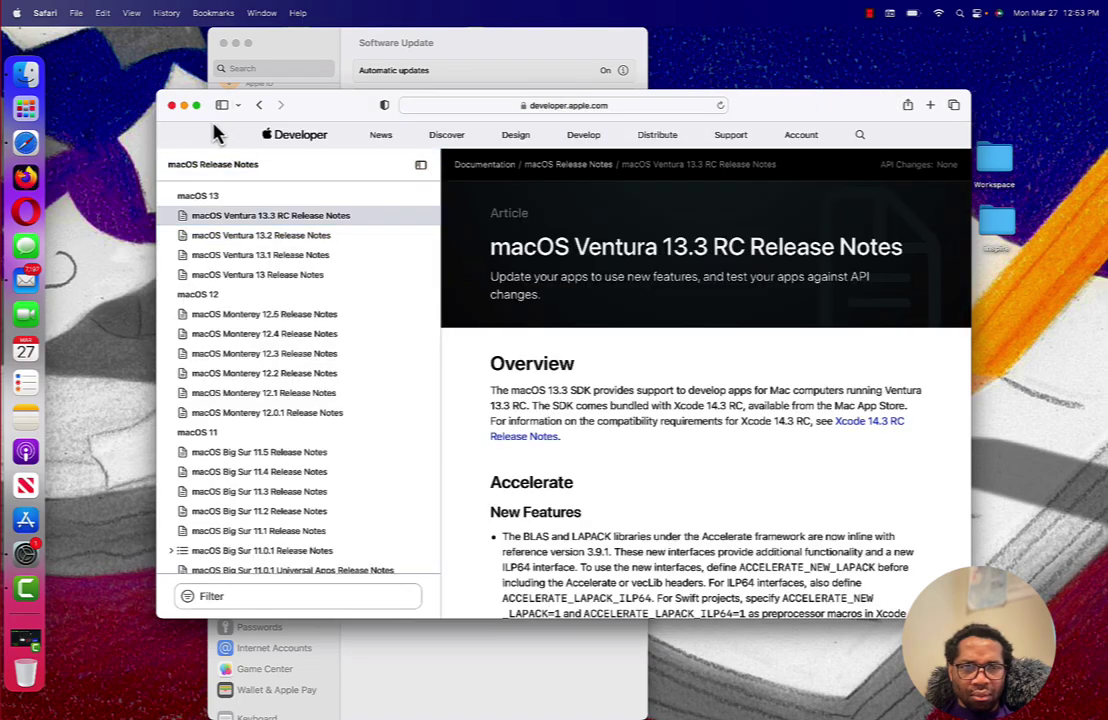
- Make Safari full screen and scroll the release notes down to the iCloud Settings known issues
left_click(196, 106)
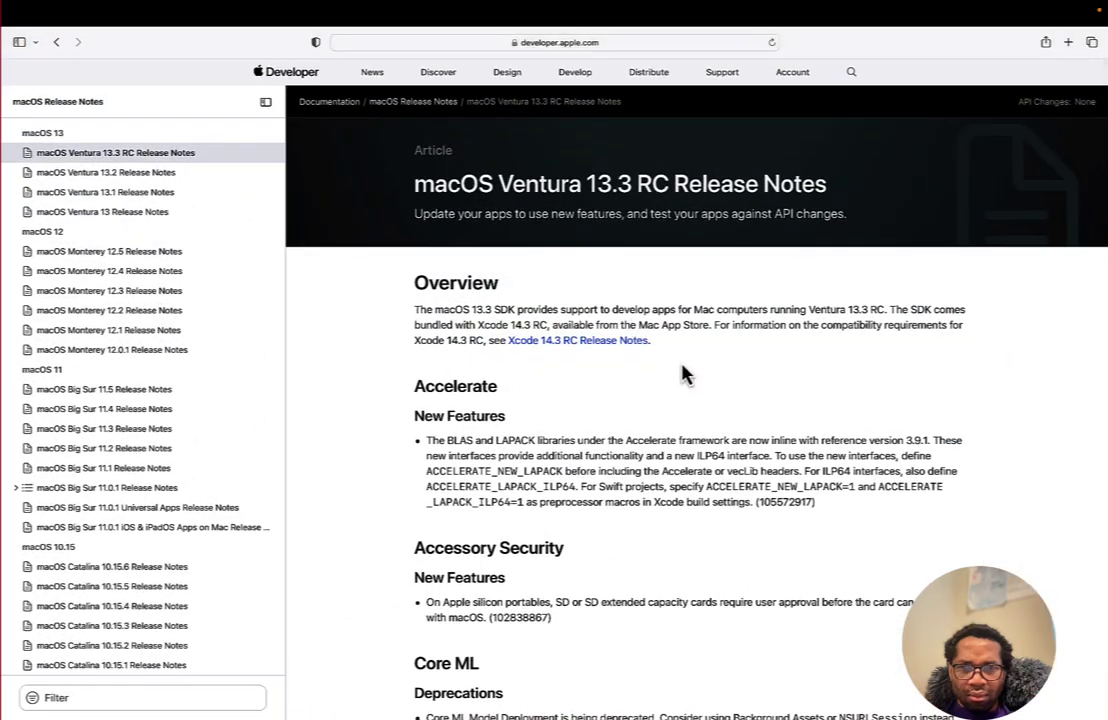
scroll(684, 373, "down", 1)
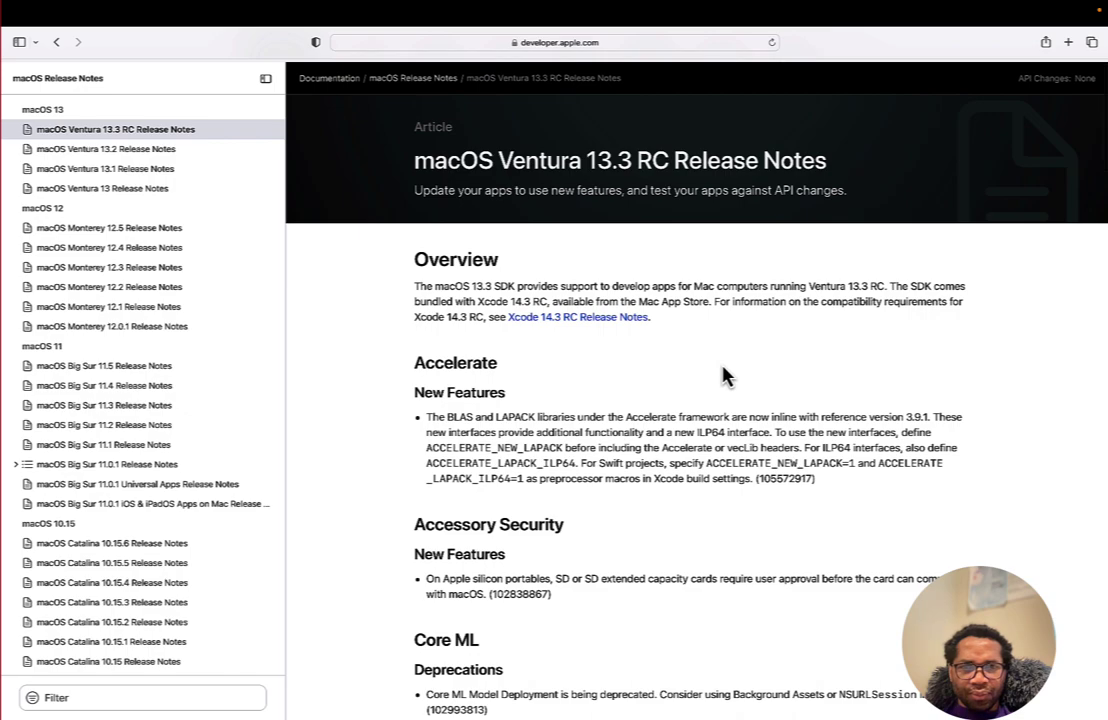
scroll(725, 375, "down", 1)
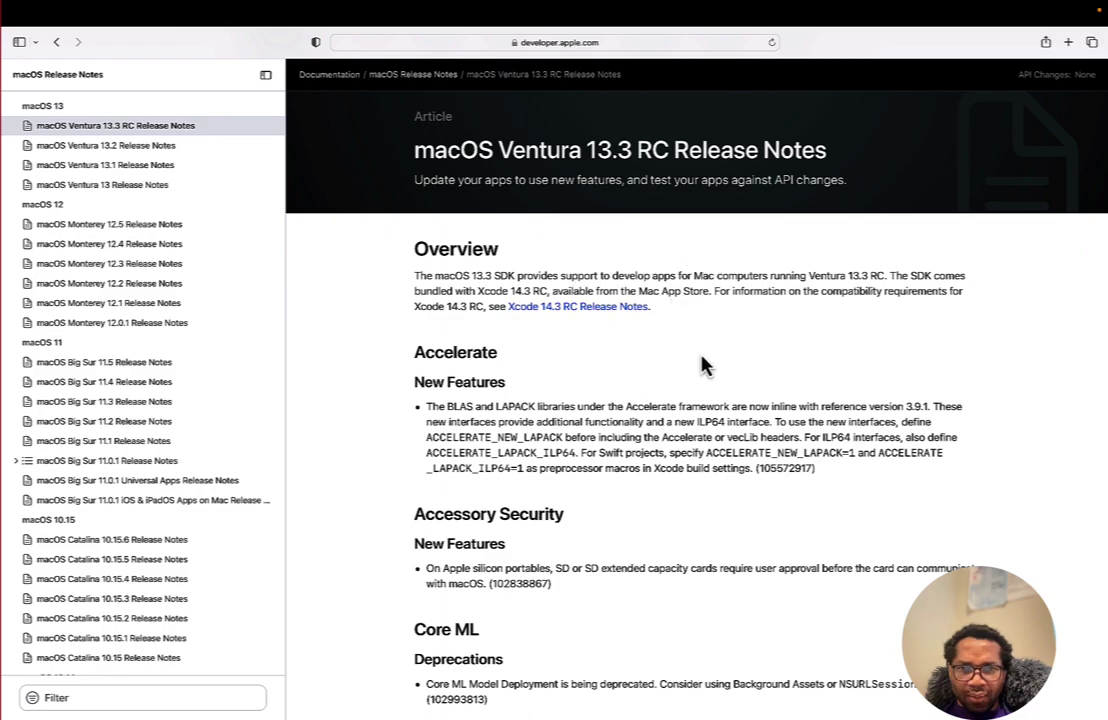
scroll(703, 366, "down", 2)
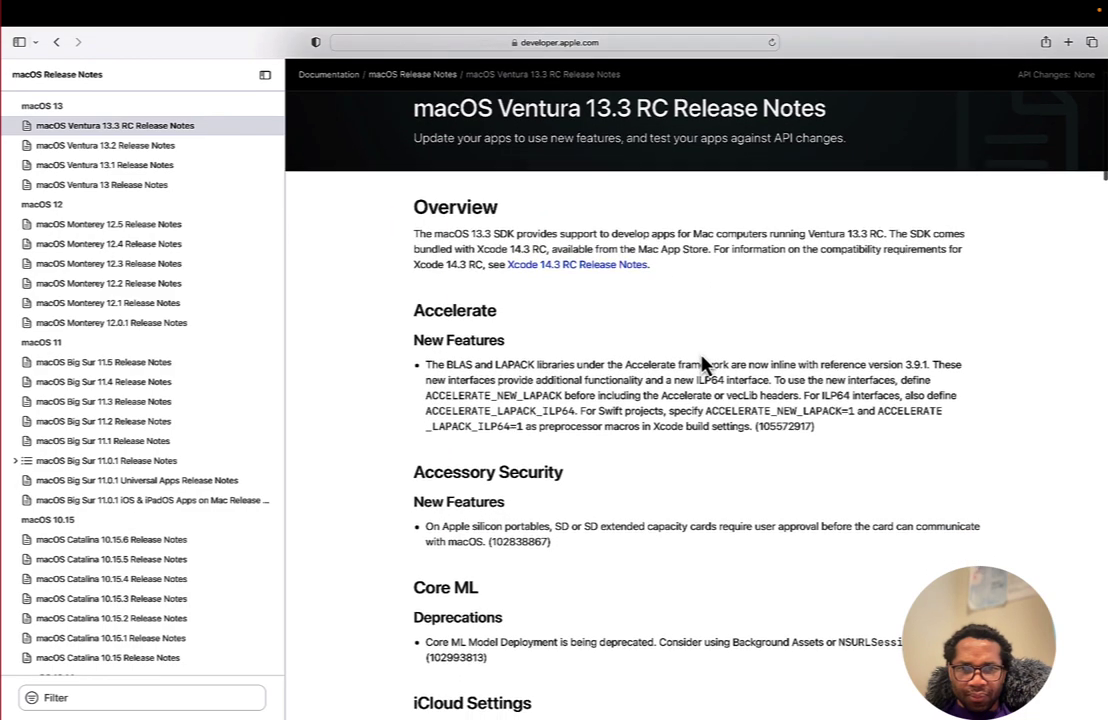
scroll(703, 366, "down", 1)
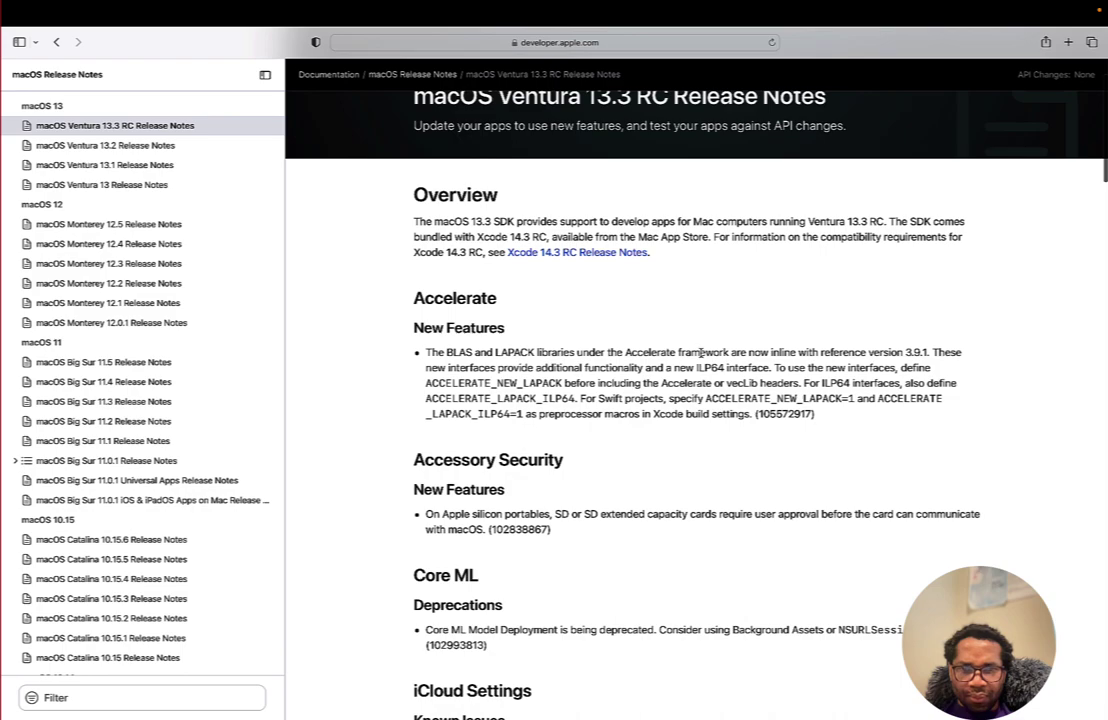
scroll(700, 352, "down", 3)
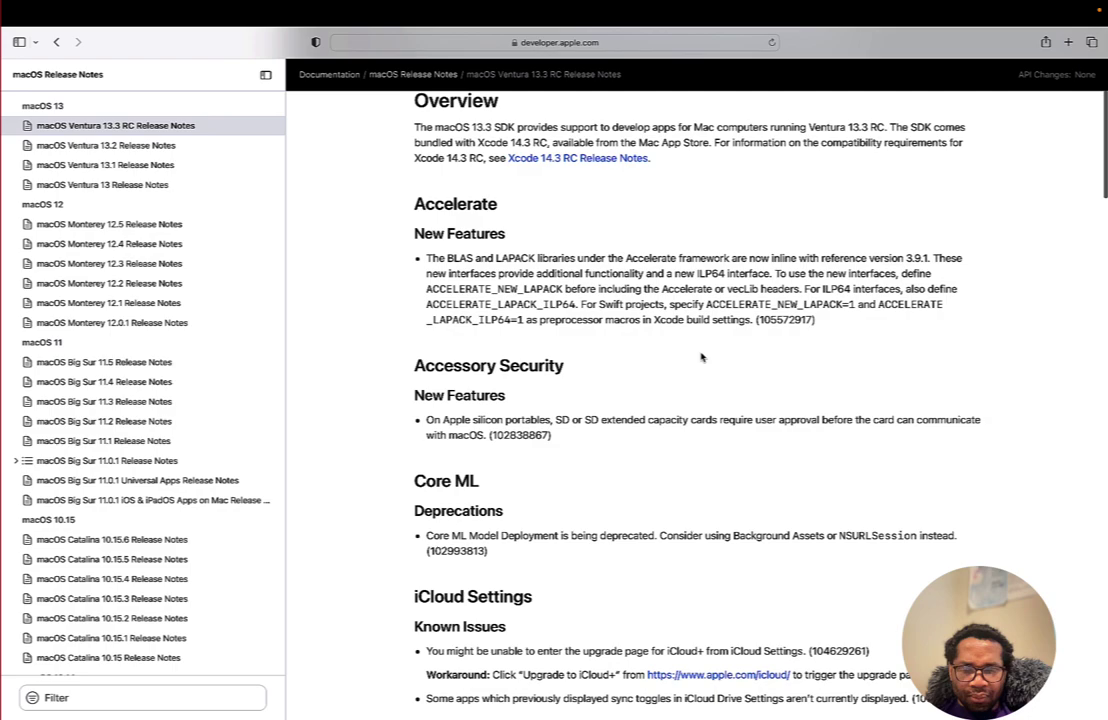
scroll(701, 357, "down", 3)
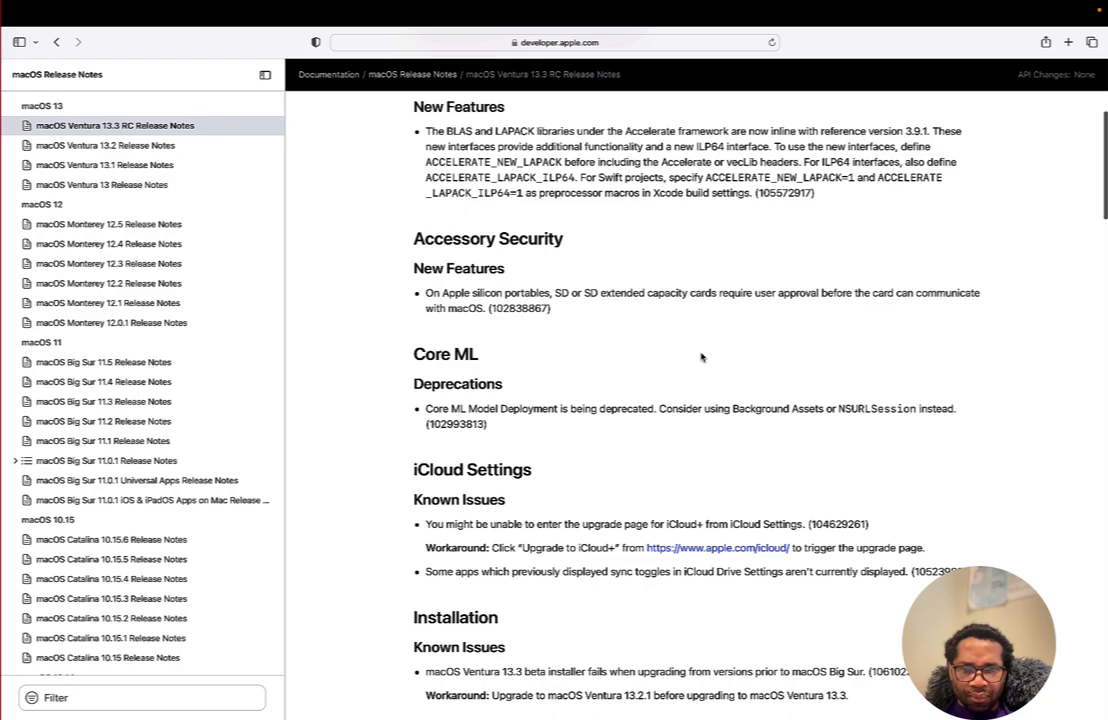
- Scroll further down through the release notes past the iCloud Settings known issues
scroll(701, 357, "down", 3)
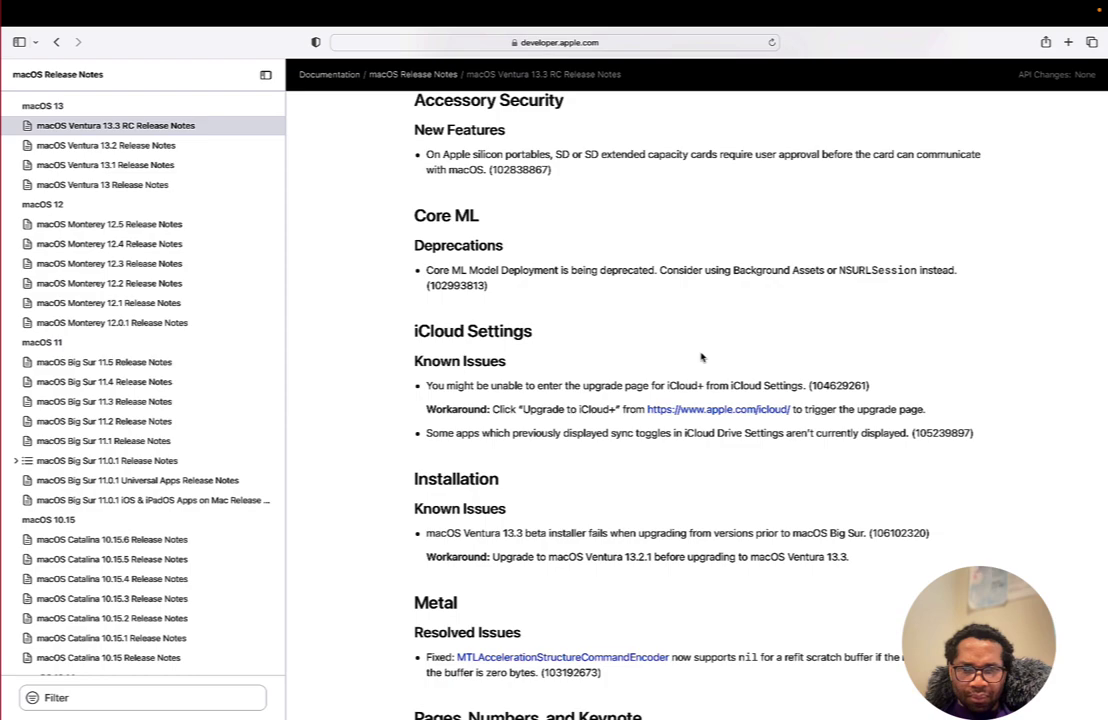
scroll(701, 357, "down", 2)
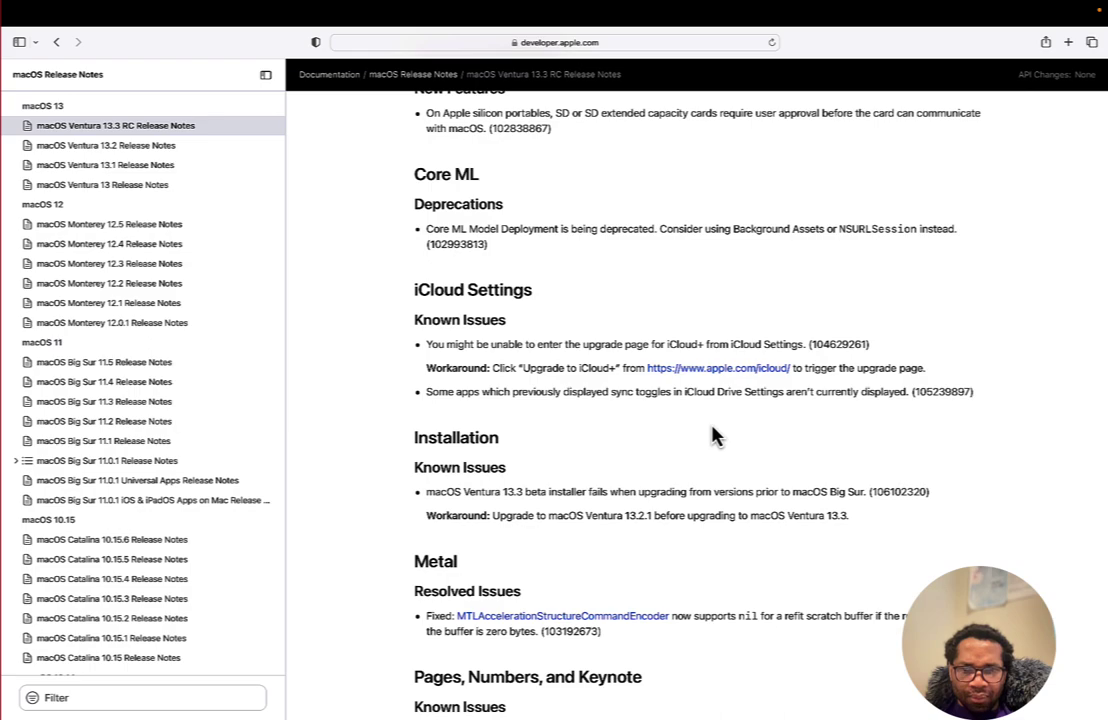
scroll(713, 432, "down", 3)
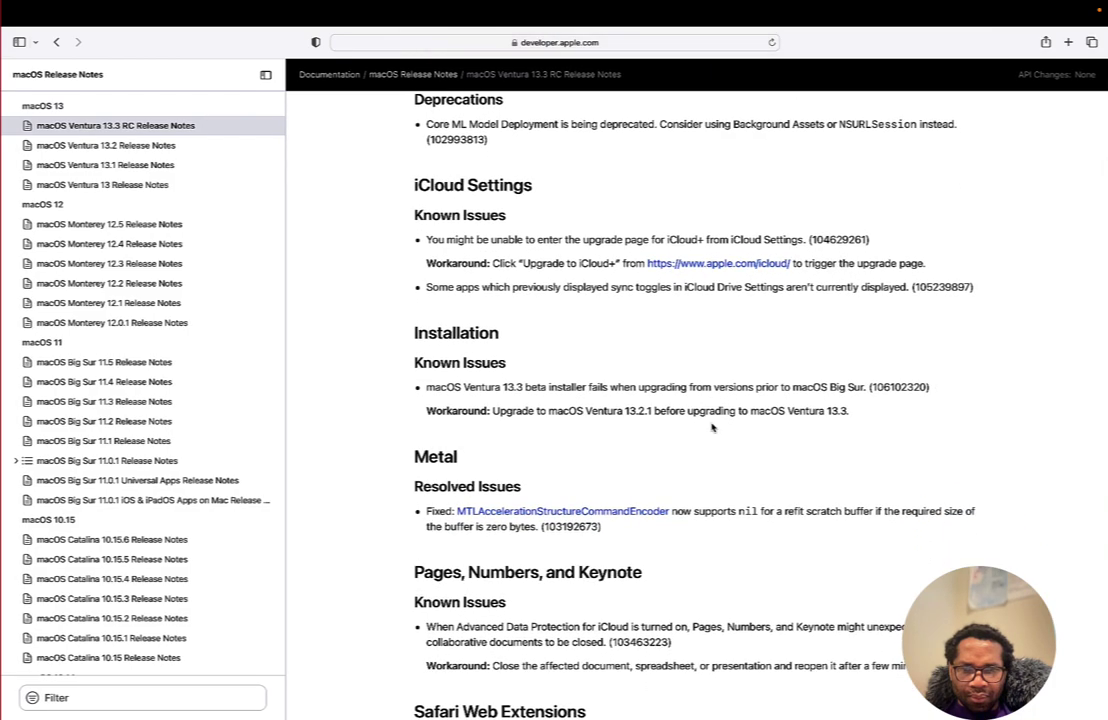
scroll(713, 428, "down", 2)
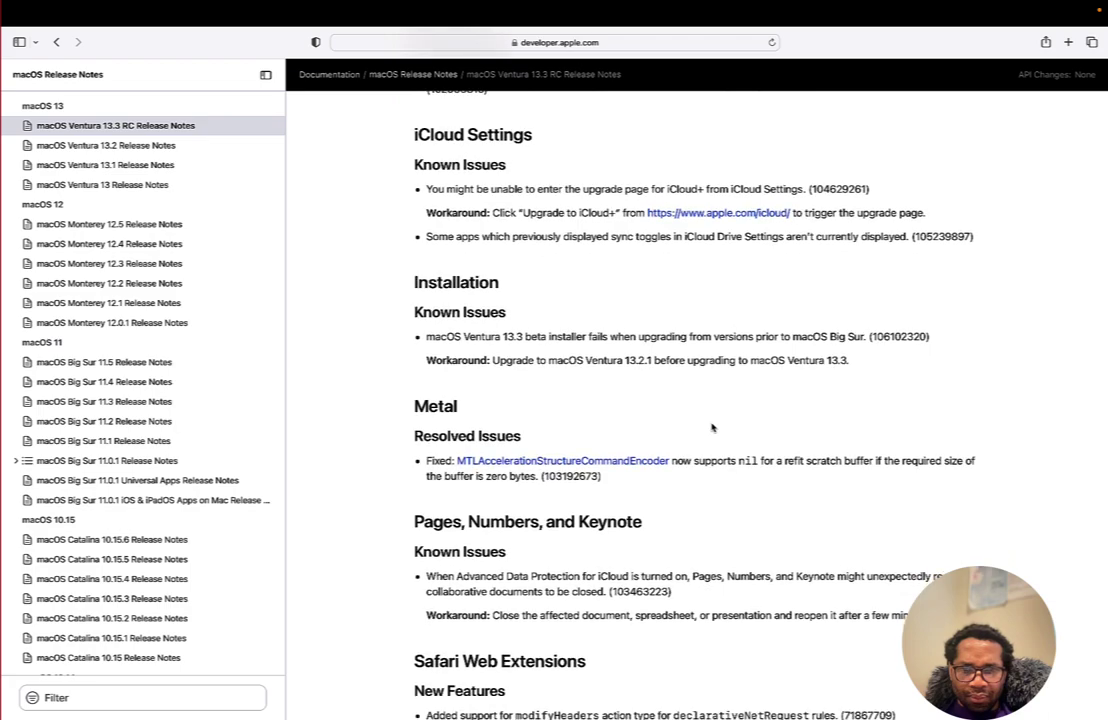
scroll(713, 428, "down", 5)
scroll(712, 428, "down", 2)
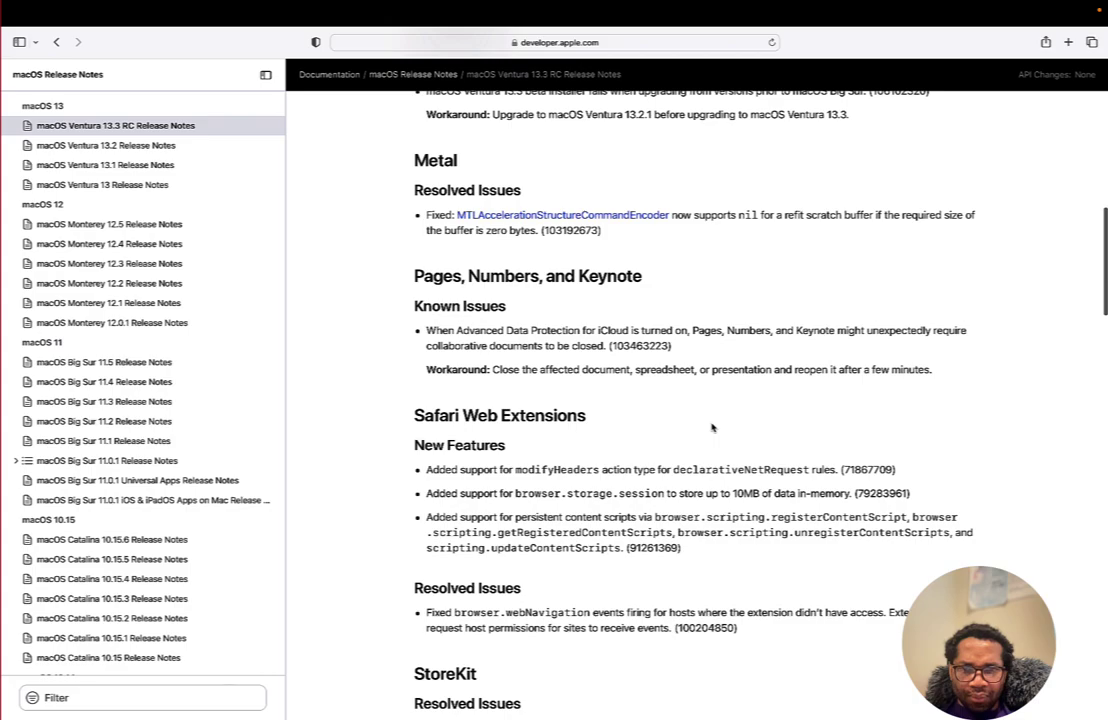
scroll(713, 428, "down", 3)
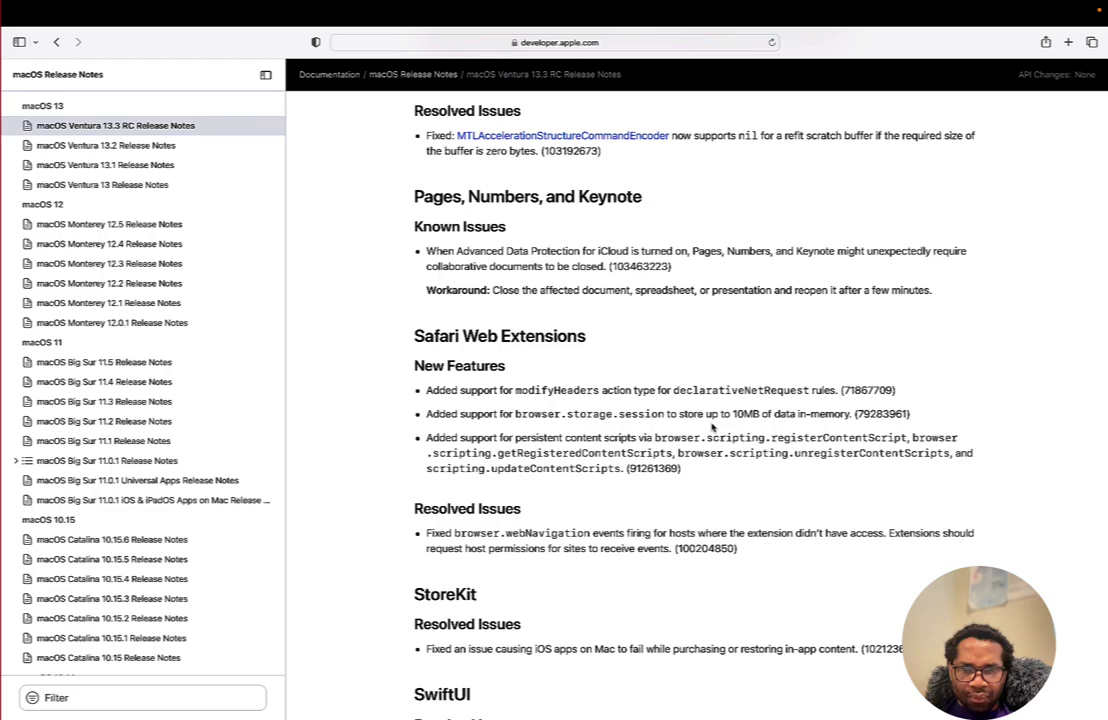
scroll(713, 427, "down", 5)
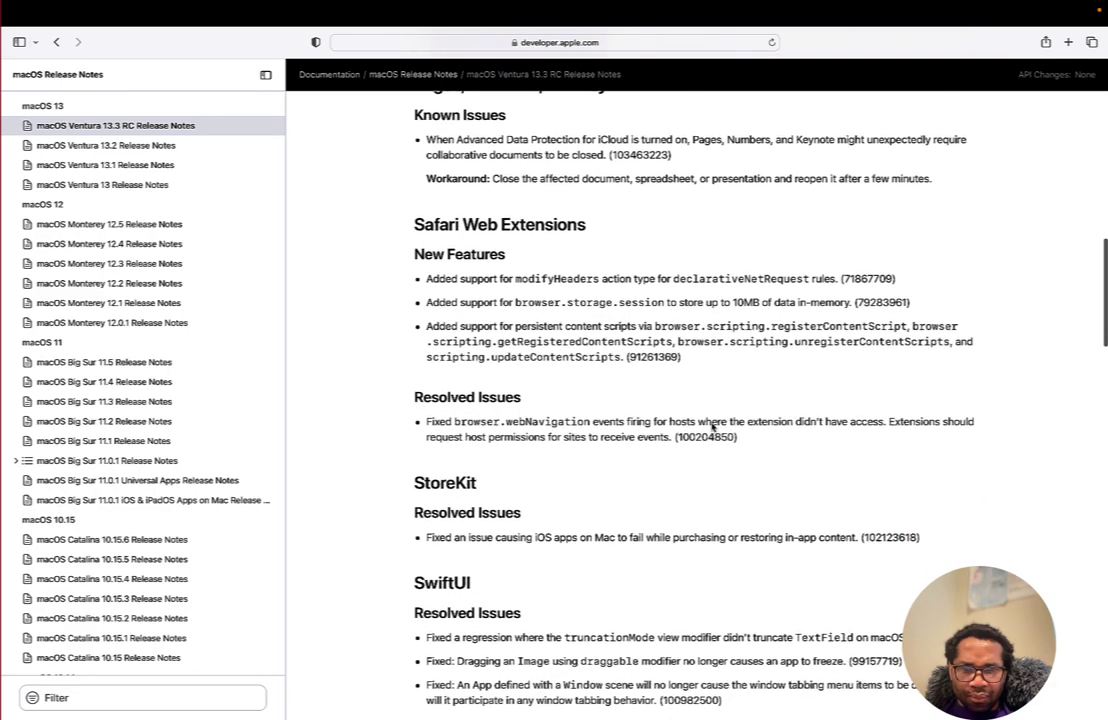
scroll(711, 423, "down", 8)
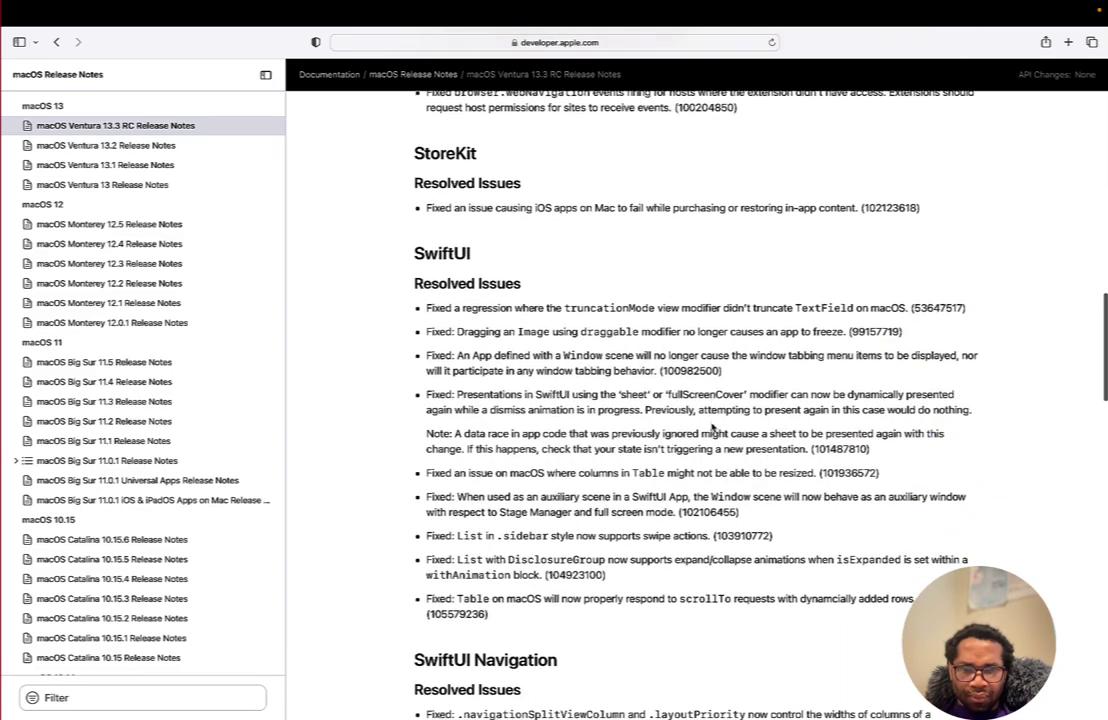
scroll(713, 427, "down", 1)
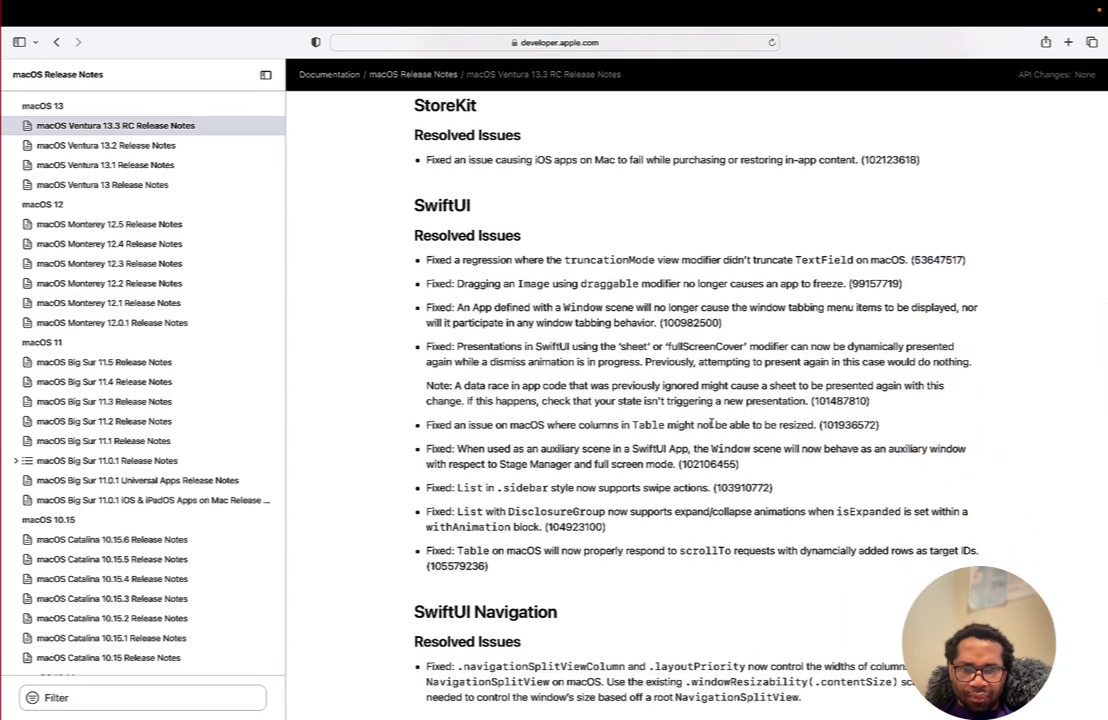
scroll(713, 427, "down", 10)
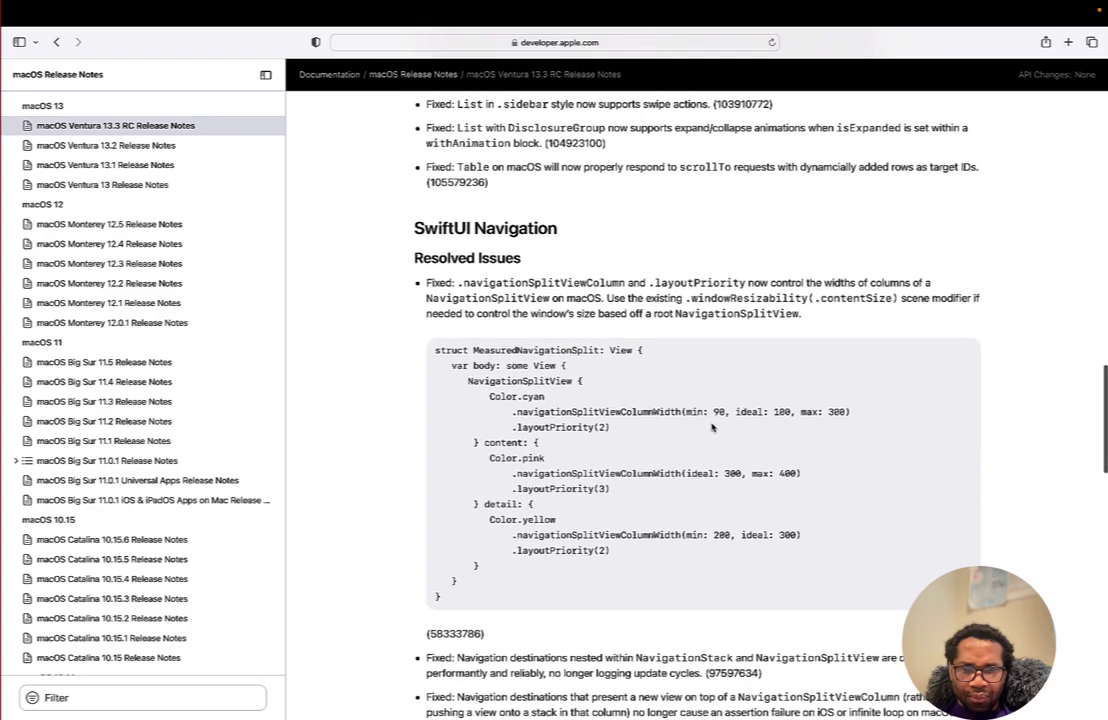
scroll(712, 427, "down", 10)
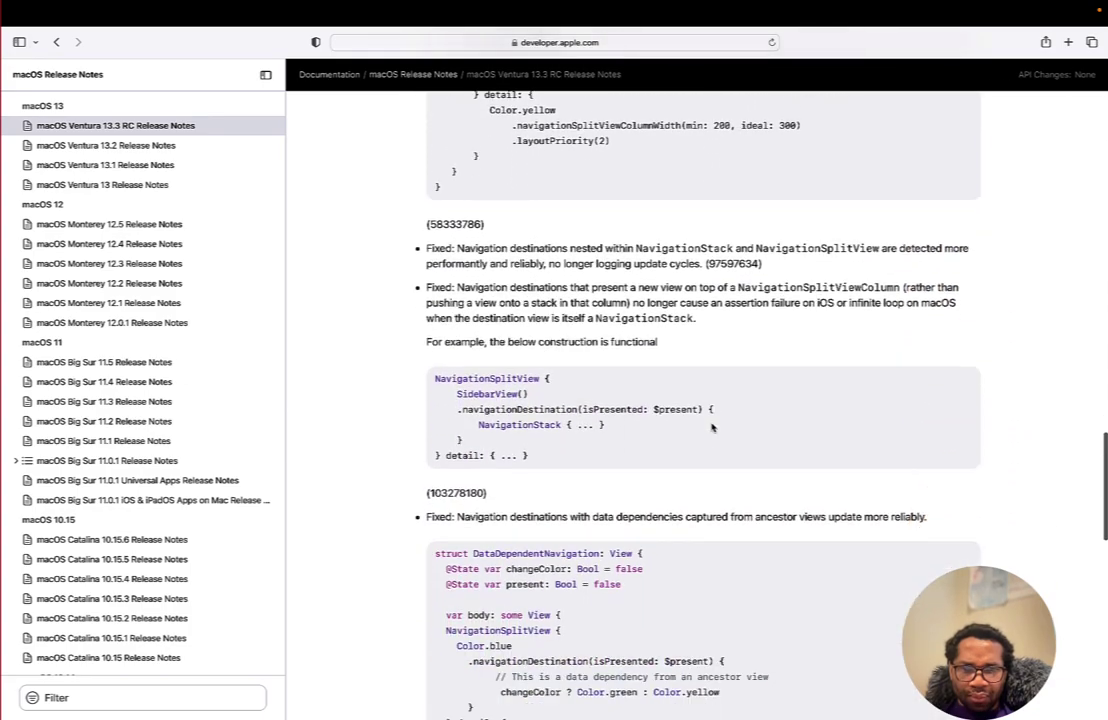
scroll(712, 427, "down", 12)
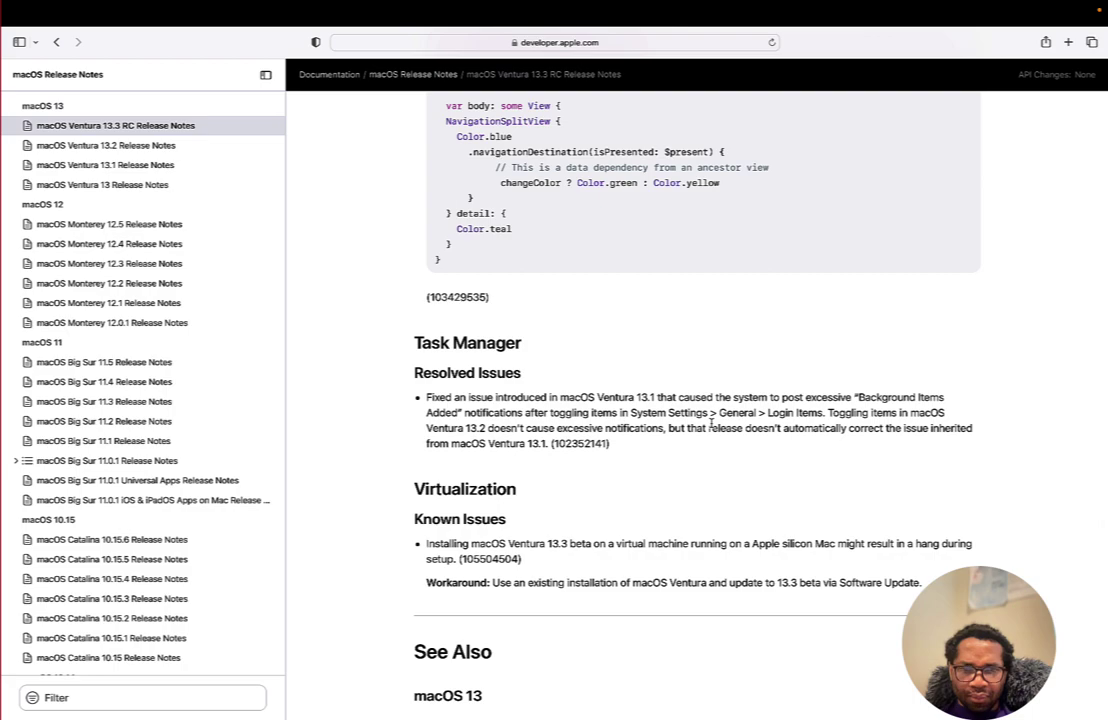
scroll(712, 427, "down", 1)
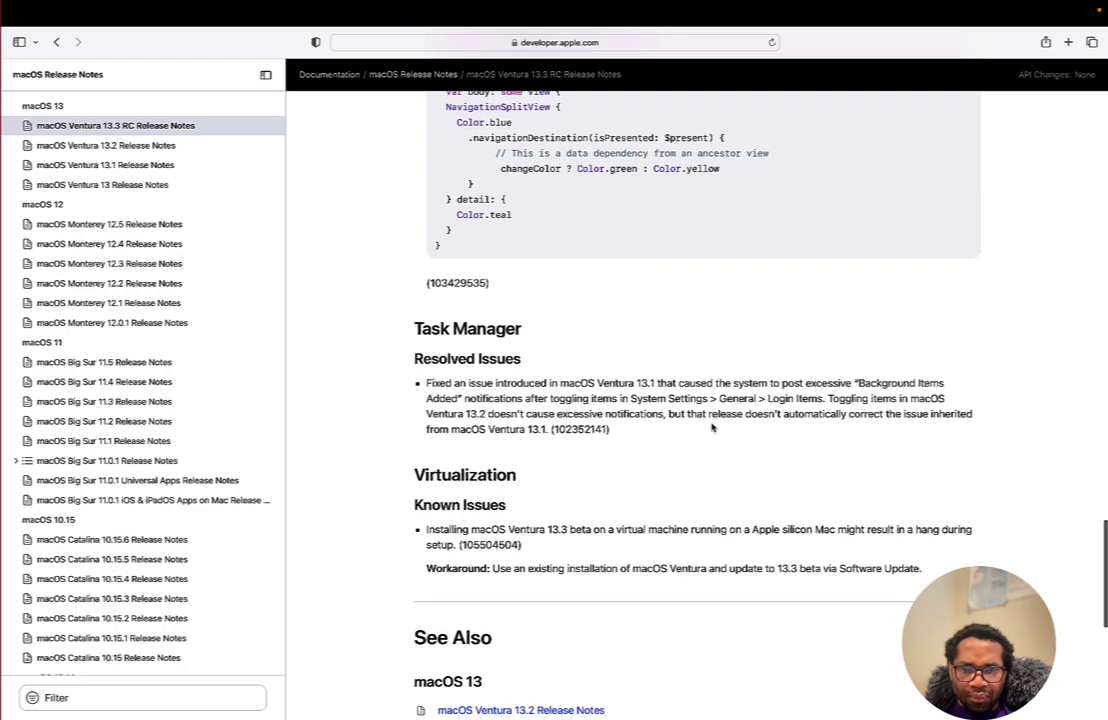
scroll(712, 427, "down", 5)
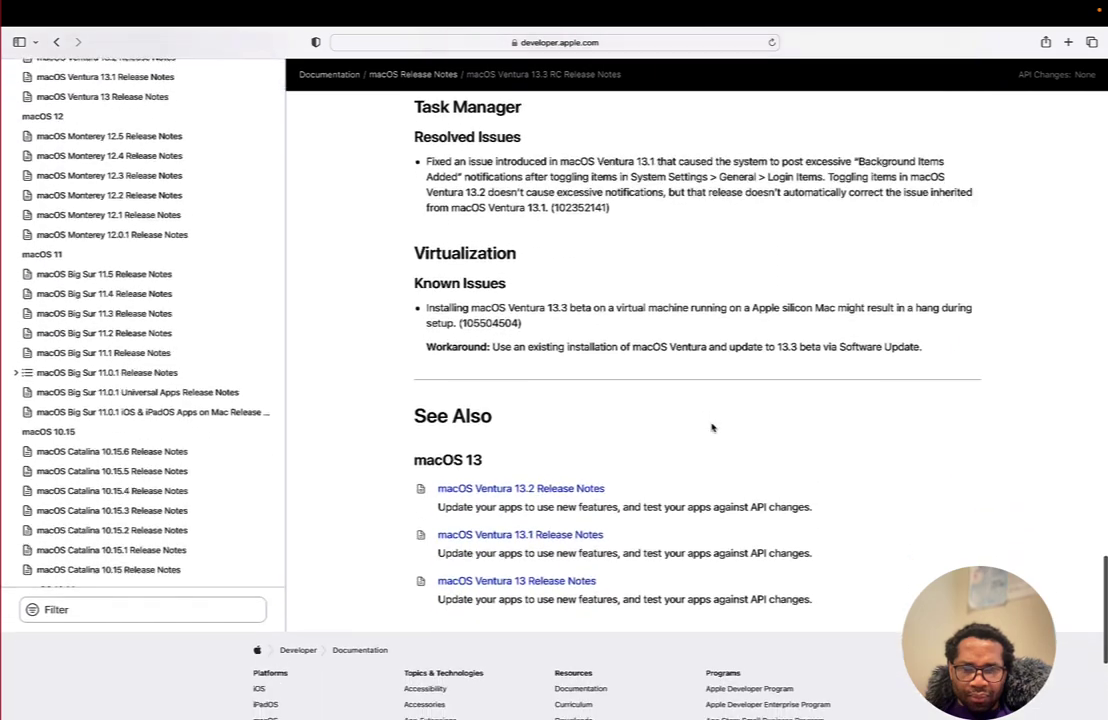
scroll(712, 427, "down", 1)
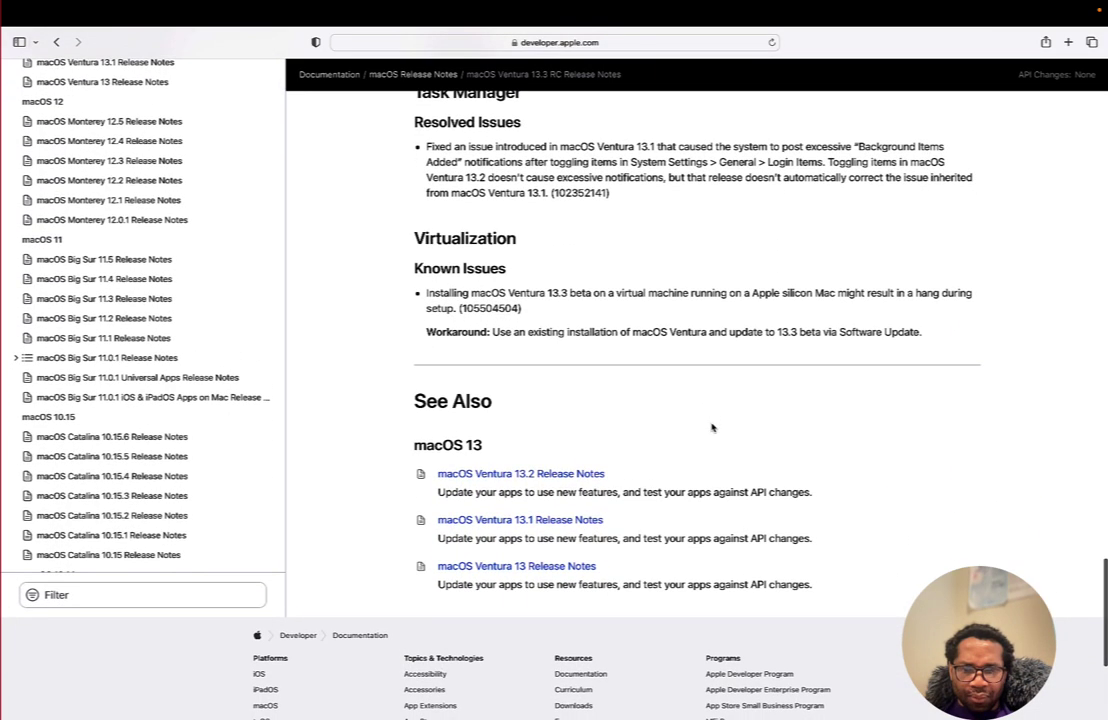
- Scroll back up to the release notes overview mentioning Xcode 14.3 RC
scroll(712, 427, "up", 2)
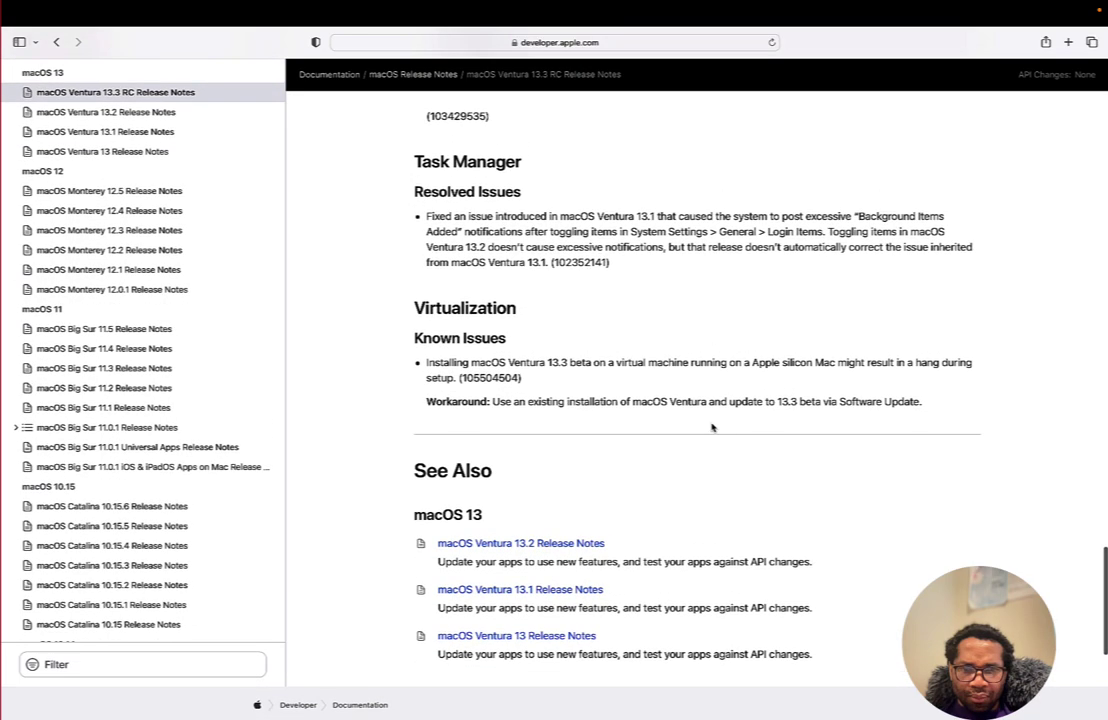
scroll(712, 427, "up", 5)
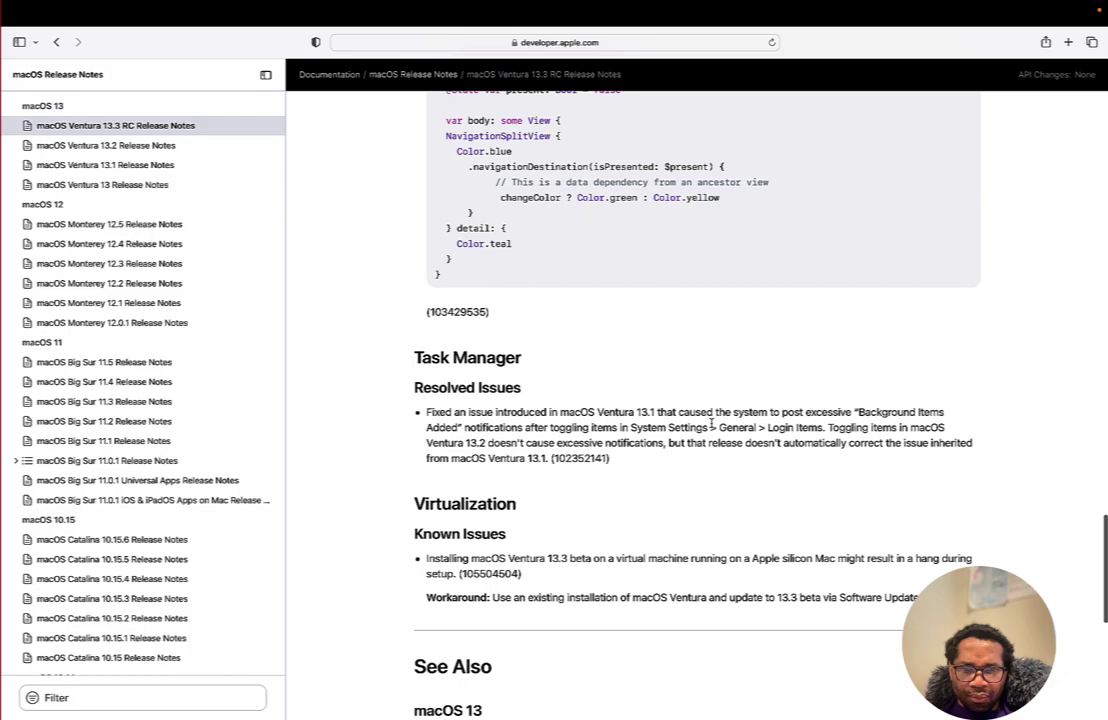
scroll(712, 427, "up", 8)
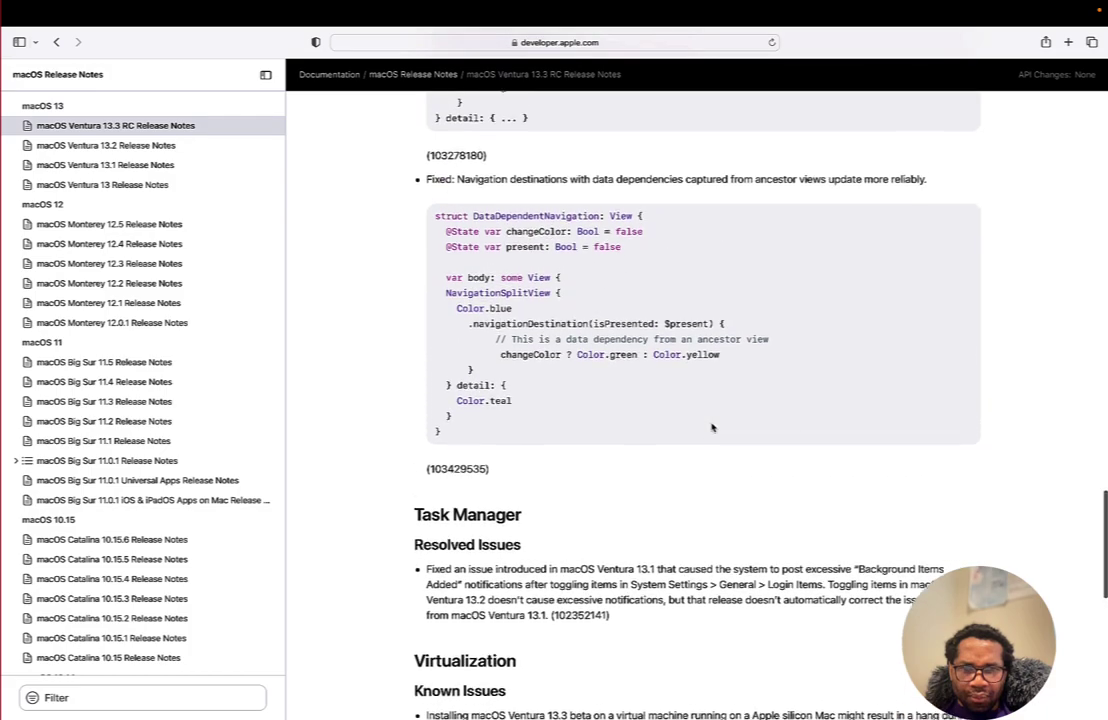
scroll(712, 427, "up", 6)
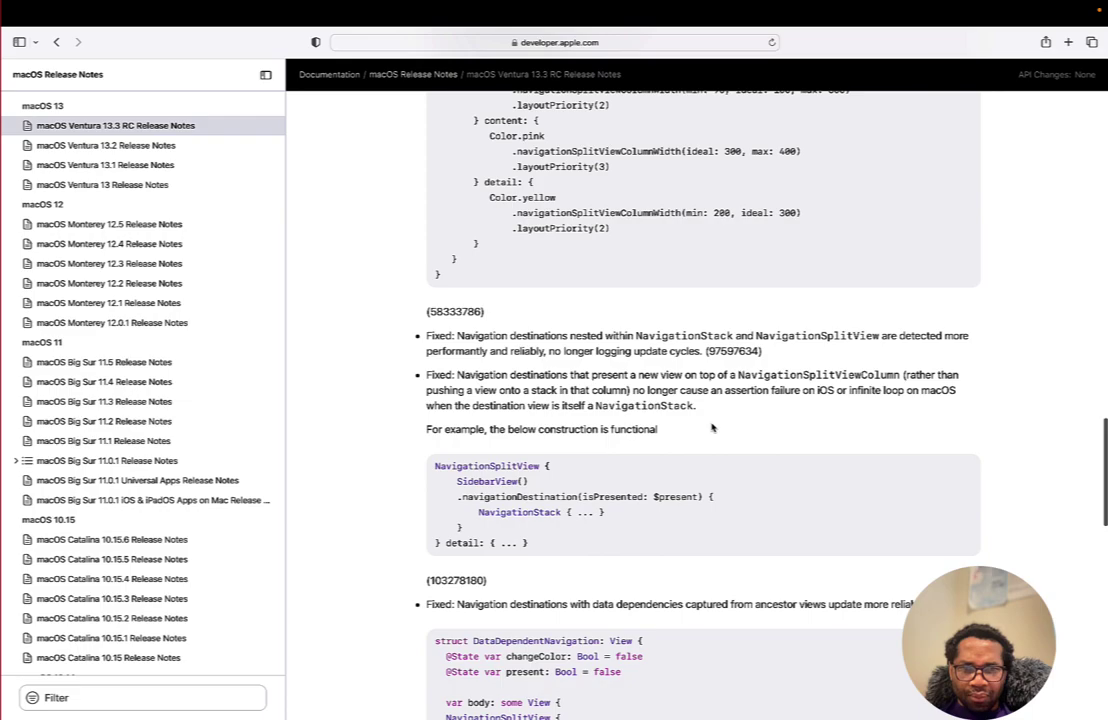
scroll(712, 427, "up", 1)
scroll(712, 427, "up", 13)
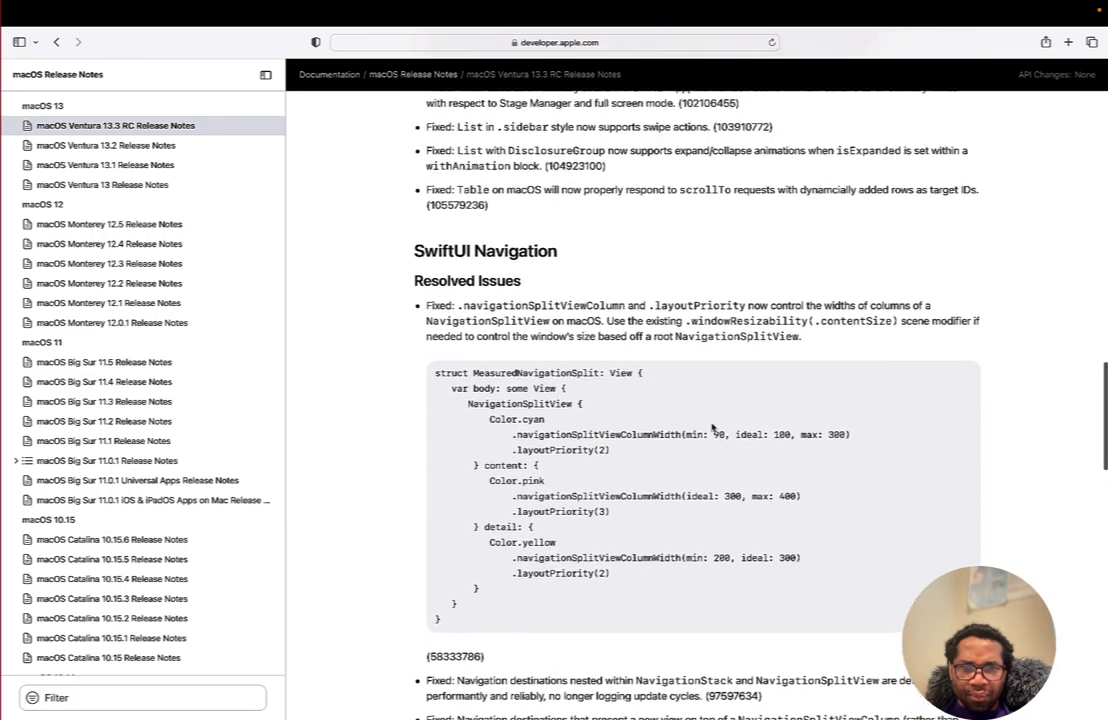
scroll(712, 427, "up", 1)
scroll(712, 425, "up", 2)
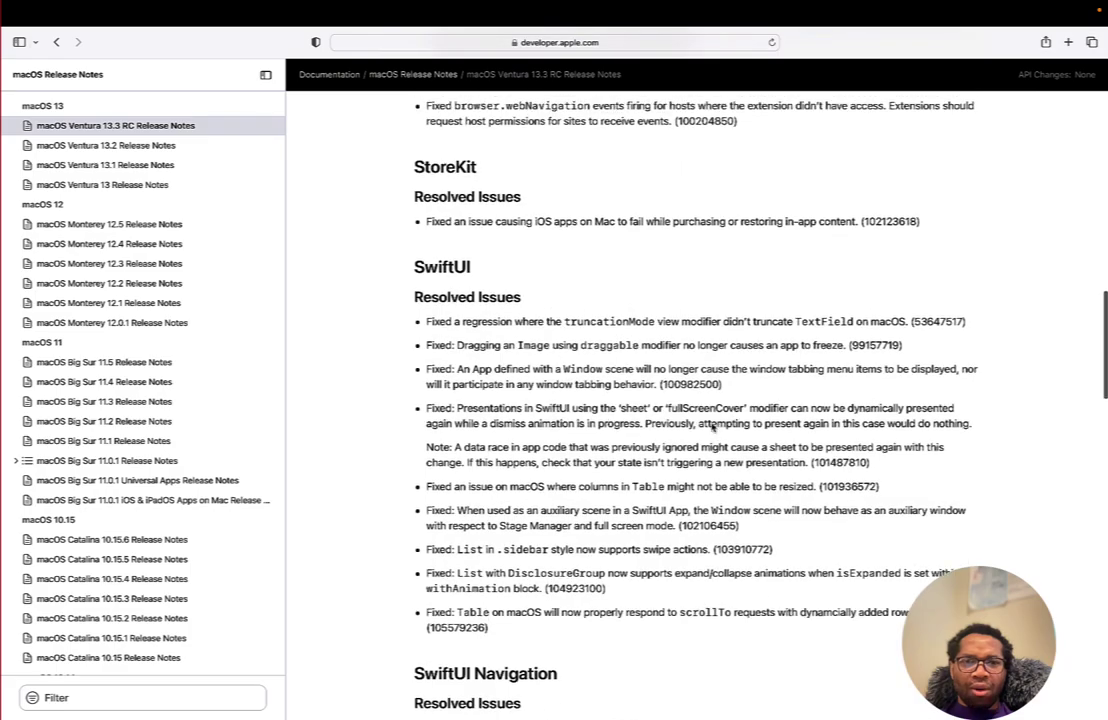
scroll(712, 425, "up", 6)
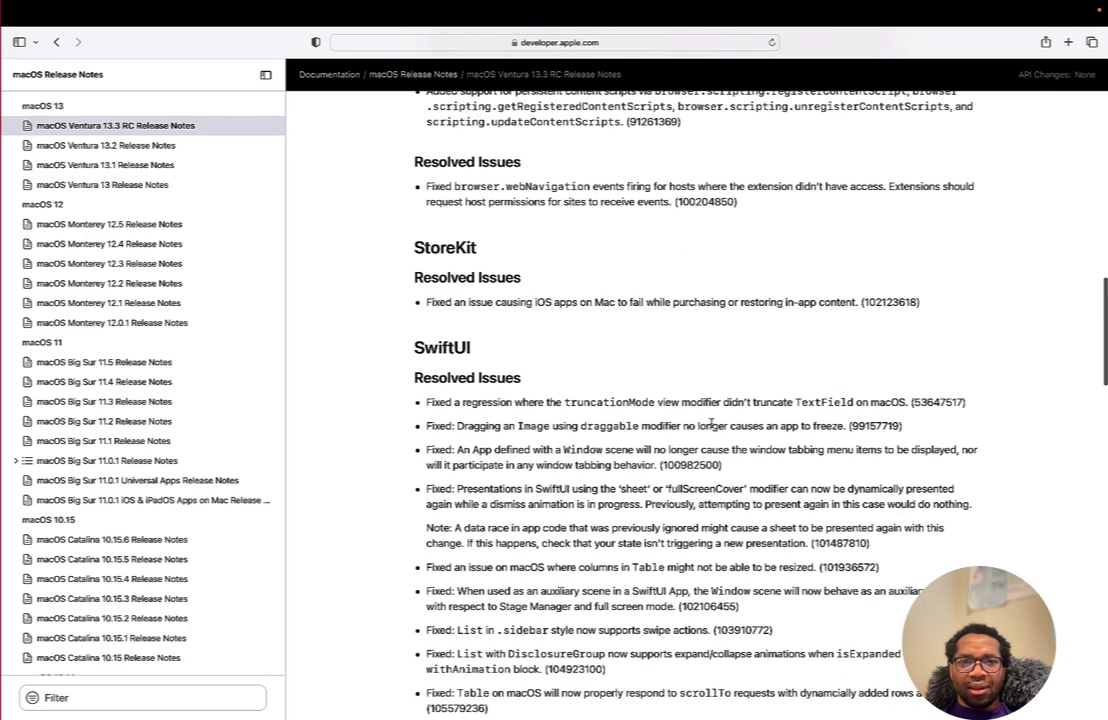
scroll(712, 427, "up", 12)
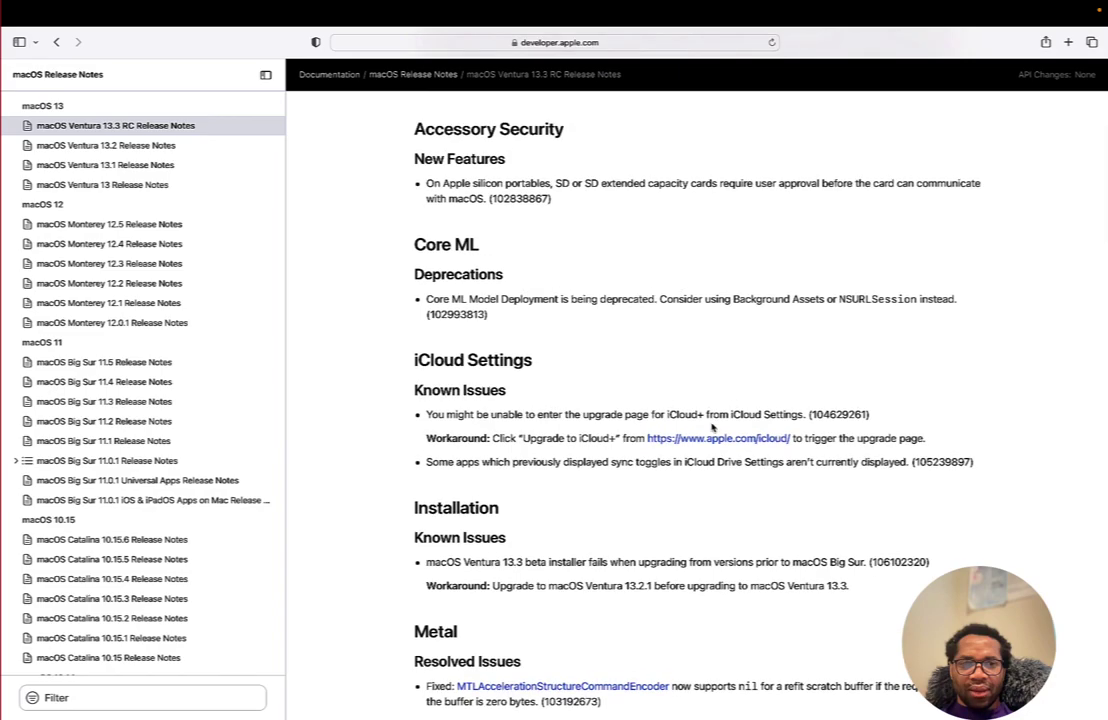
scroll(712, 427, "up", 4)
scroll(712, 425, "up", 3)
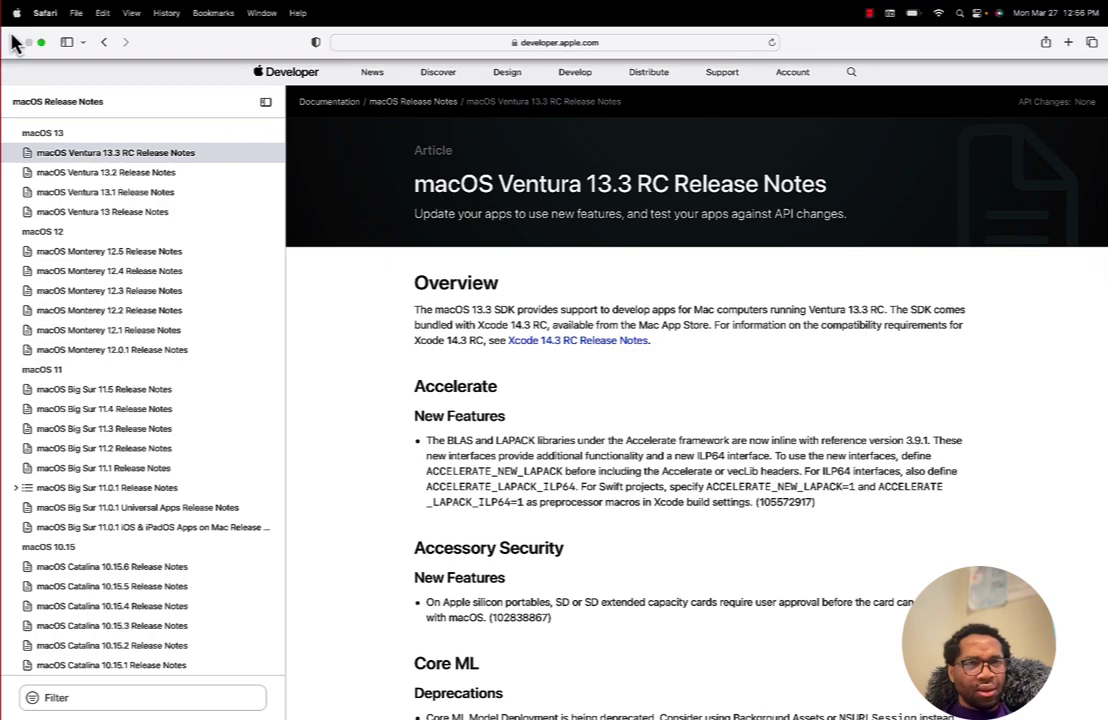
- Exit Safari full screen and return to Software Update as the Mac restarts to install 13.3
left_click(15, 43)
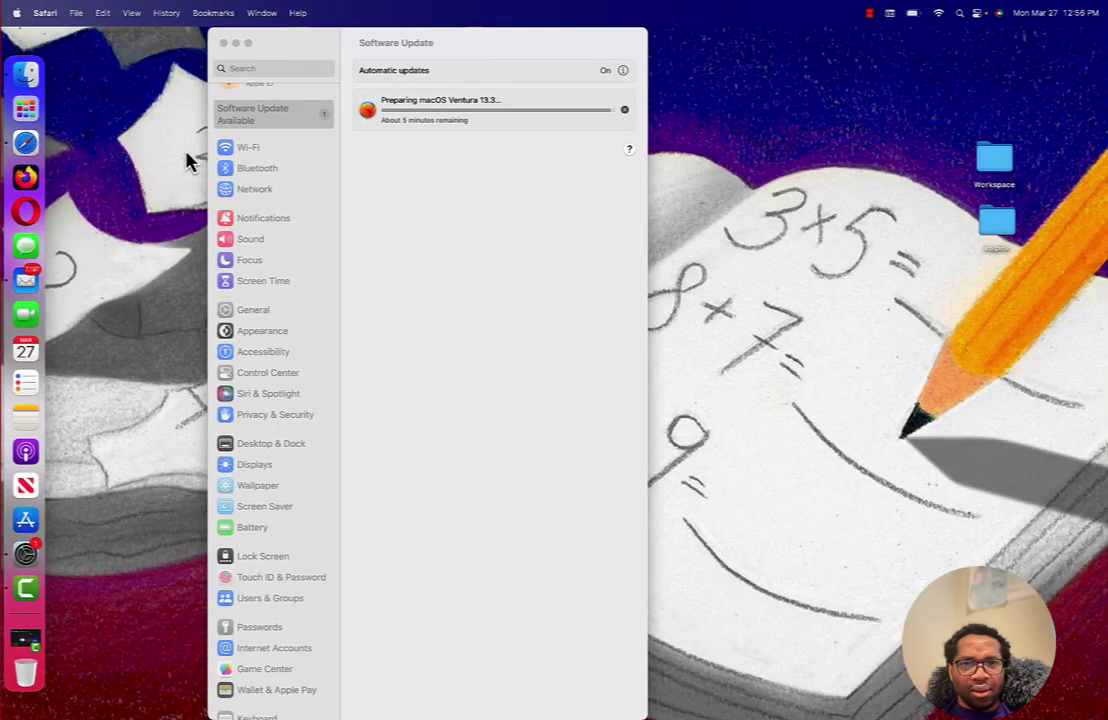
left_click(469, 221)
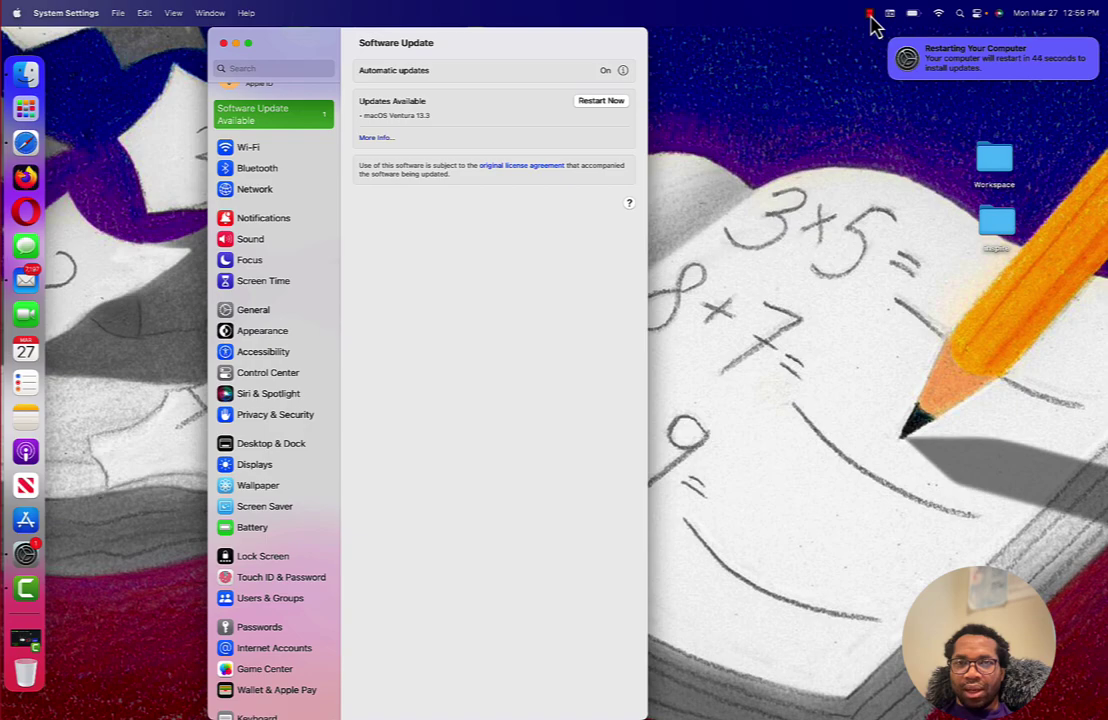
left_click(870, 14)
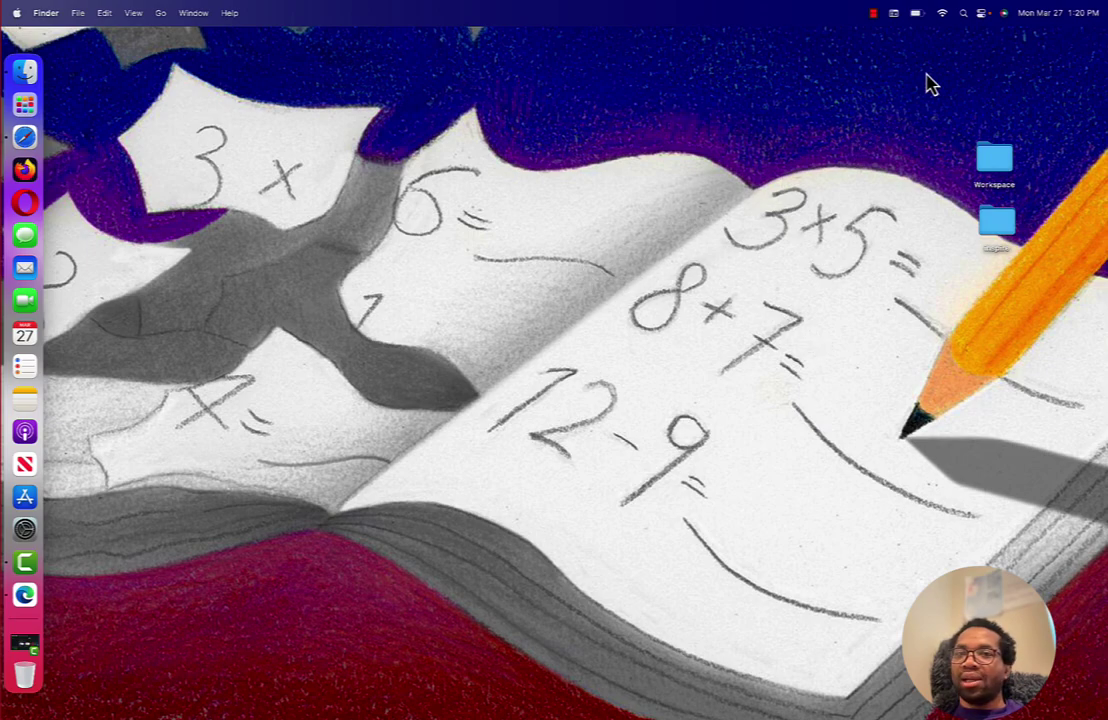
- Search Spotlight for 'software update' to confirm macOS Ventura 13.3 (22E252) is installed
left_click(962, 14)
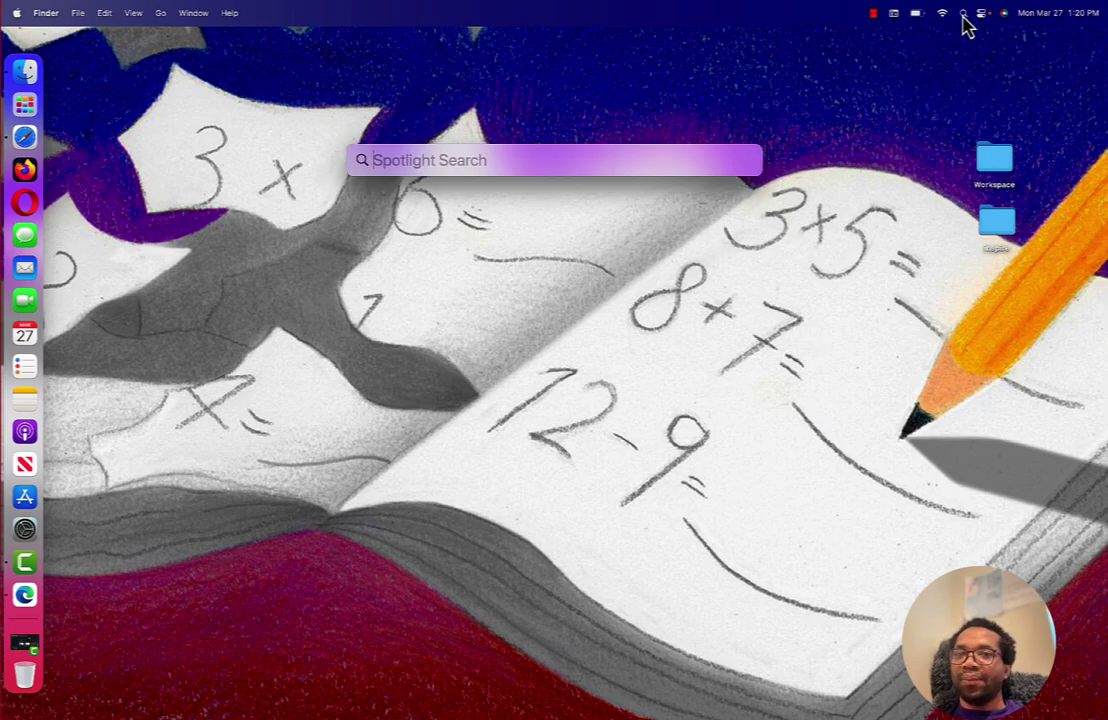
type("soft")
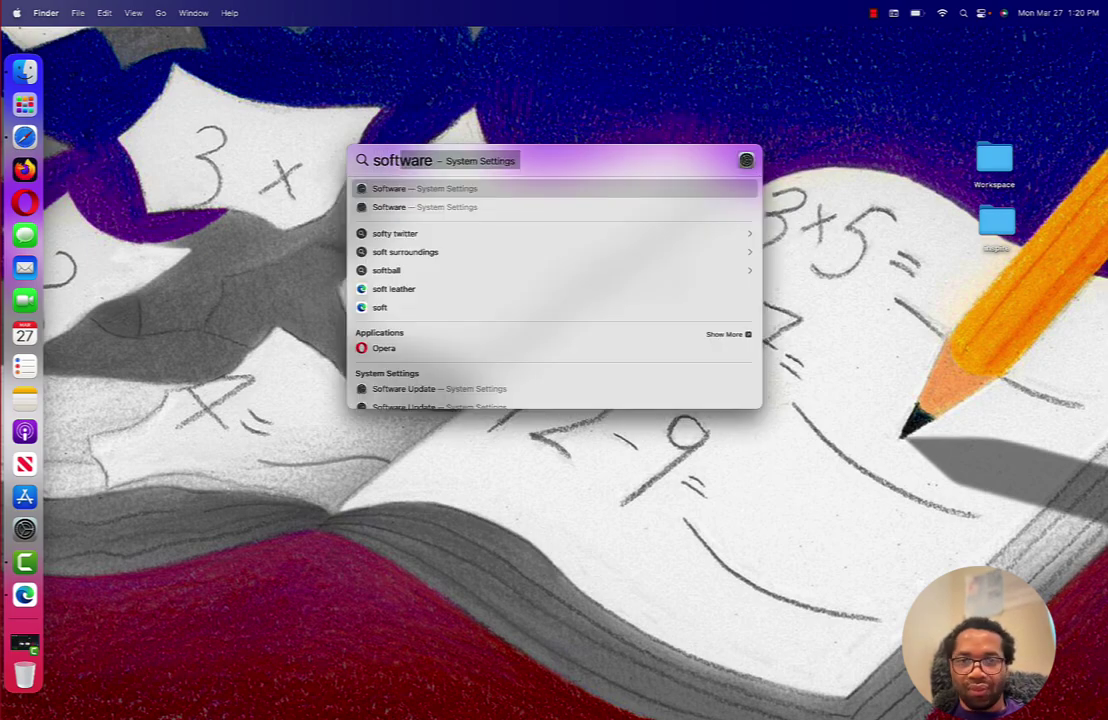
type("ware update")
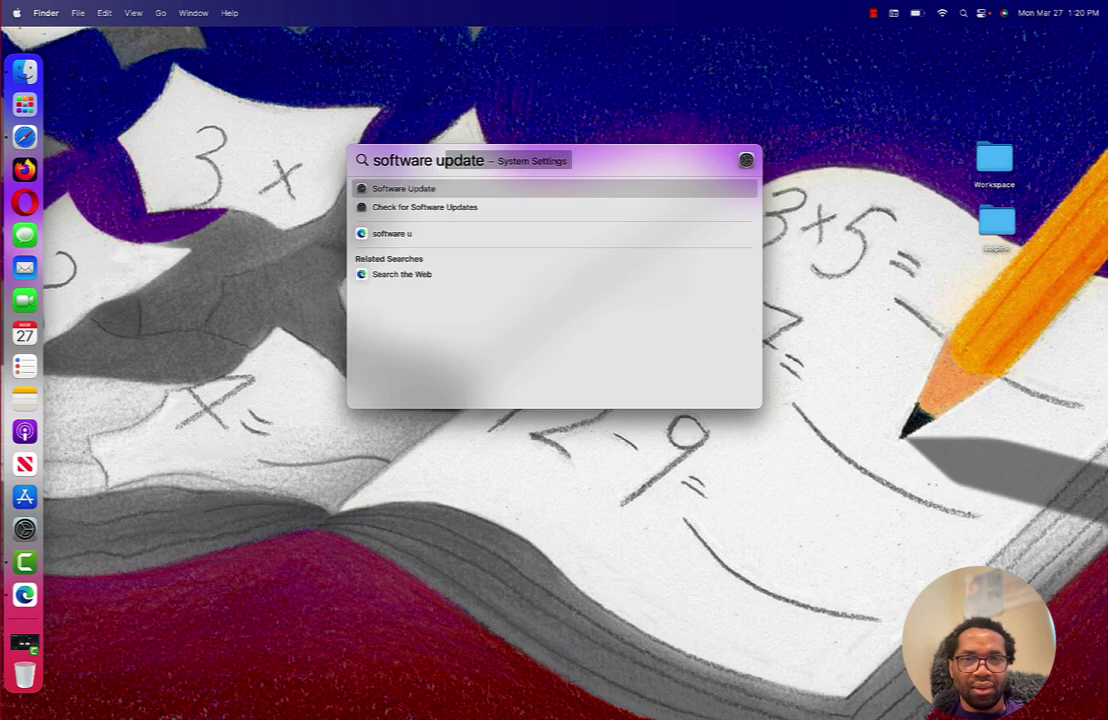
key("Return")
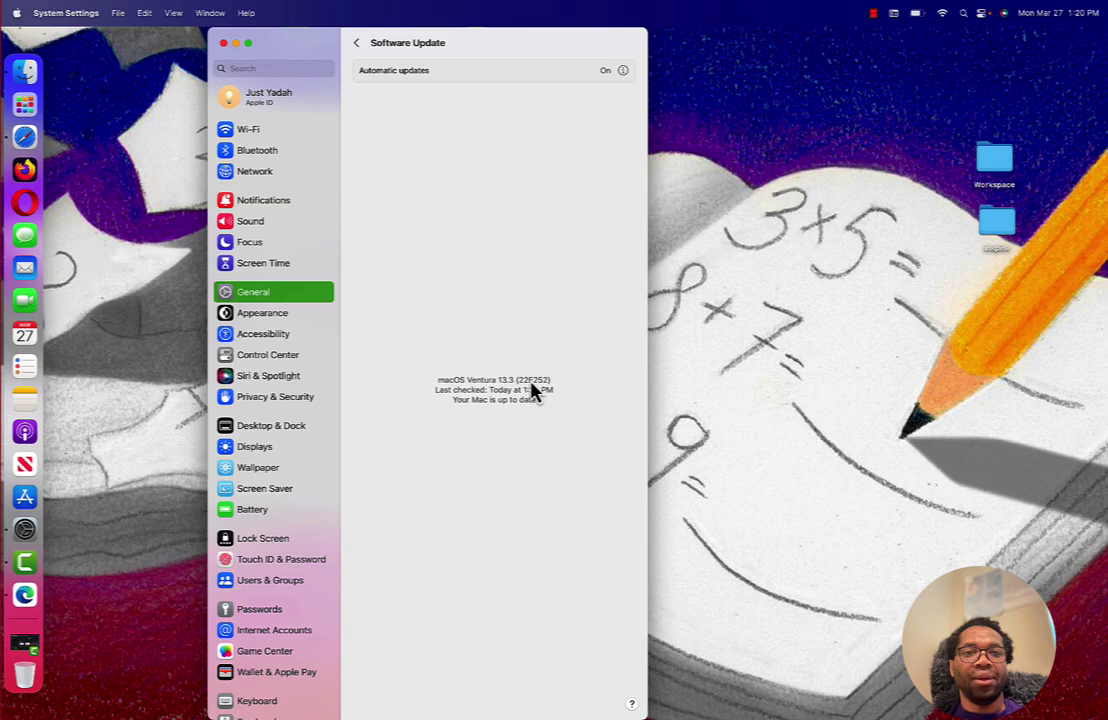
- Go back from Software Update to the General page and close System Settings
left_click(357, 45)
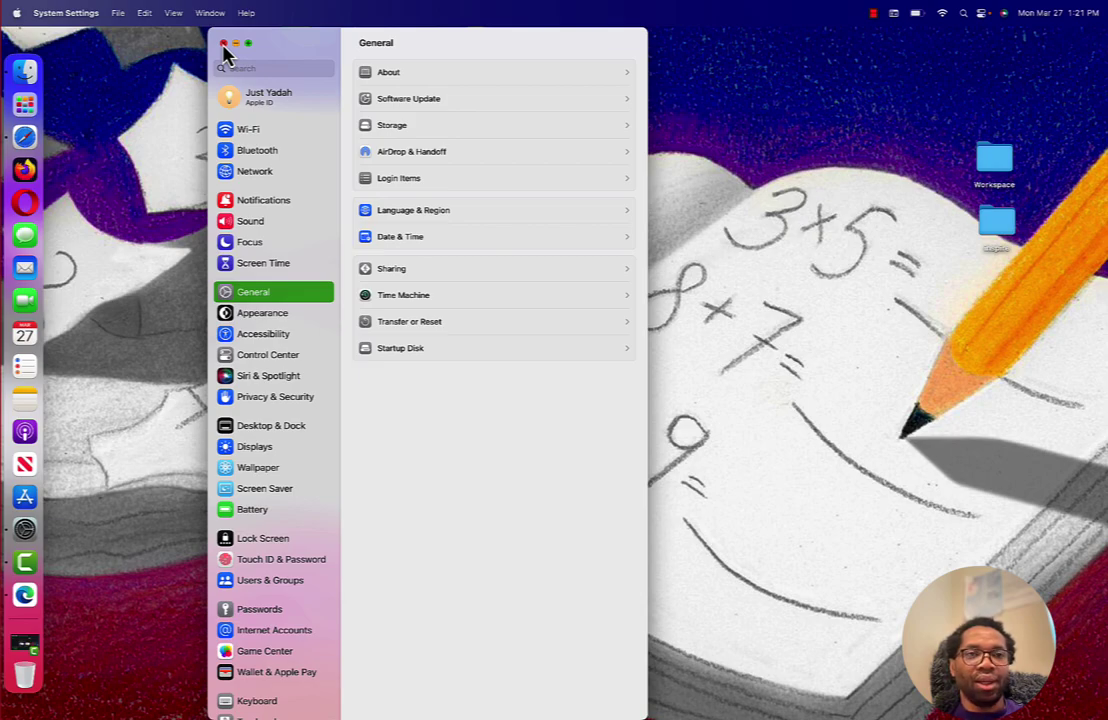
left_click(224, 44)
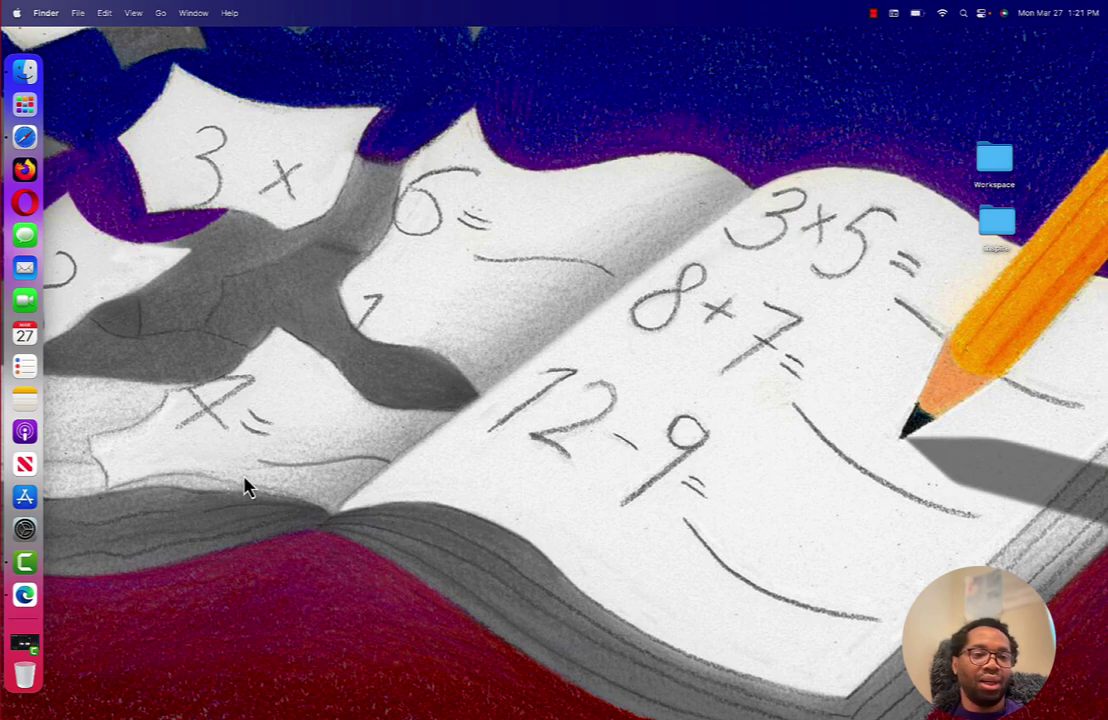
- Launch System Settings from the Dock and open Apple ID > iCloud > iCloud Drive options
left_click(33, 535)
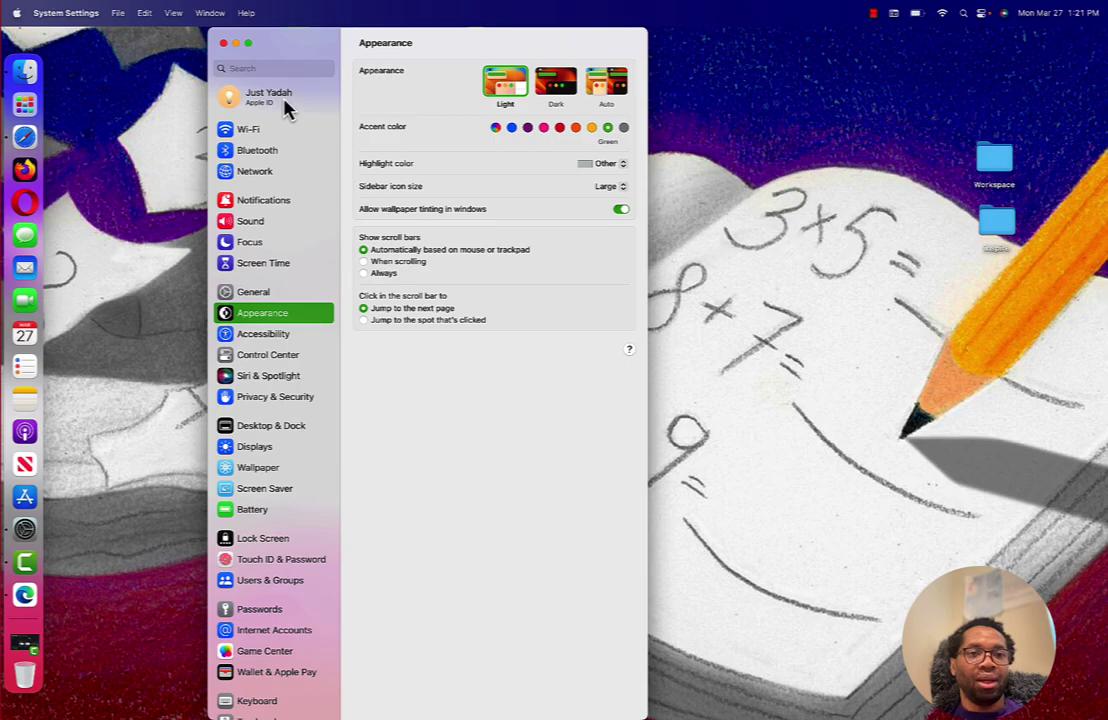
left_click(287, 108)
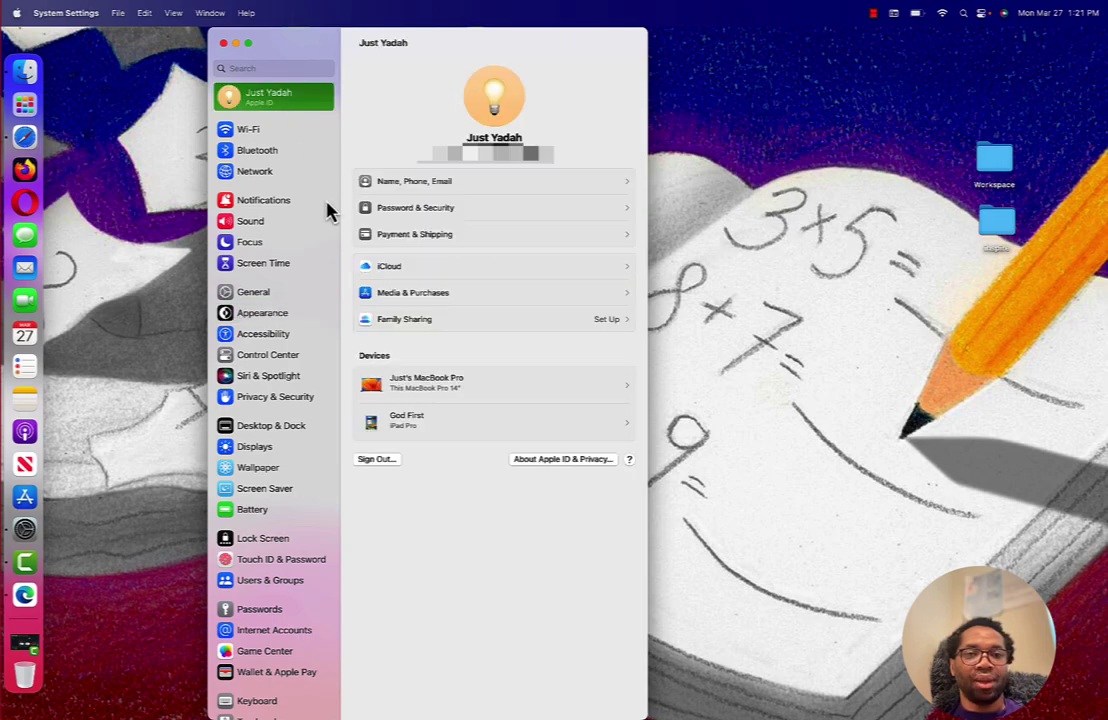
left_click(395, 272)
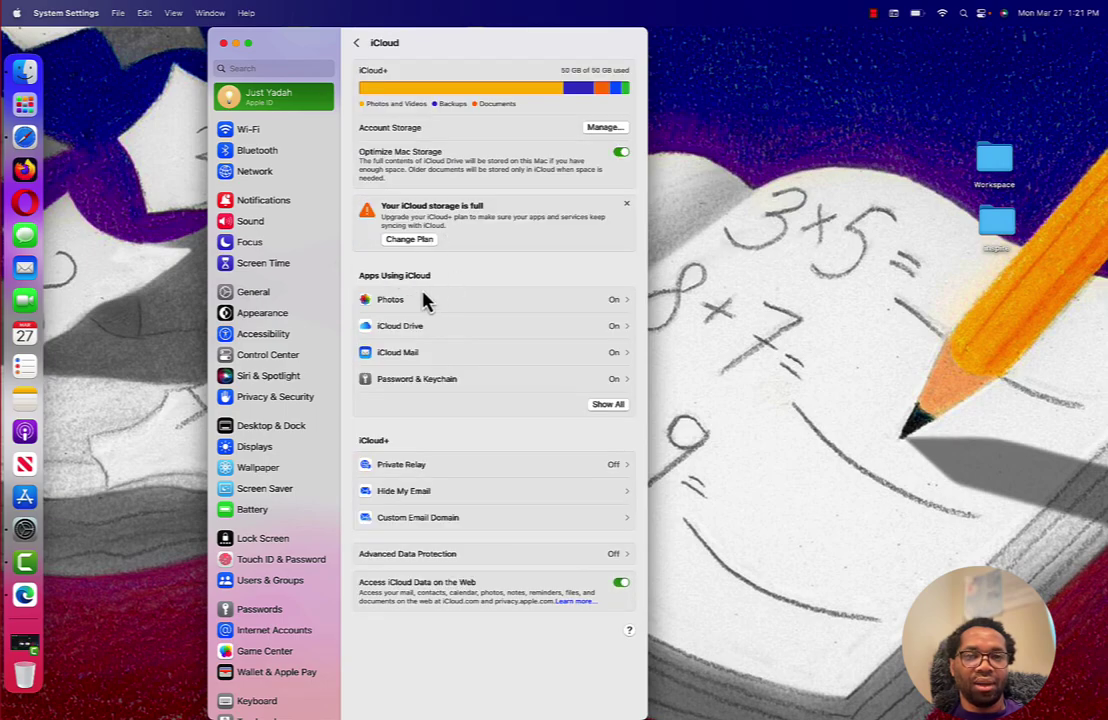
left_click(414, 330)
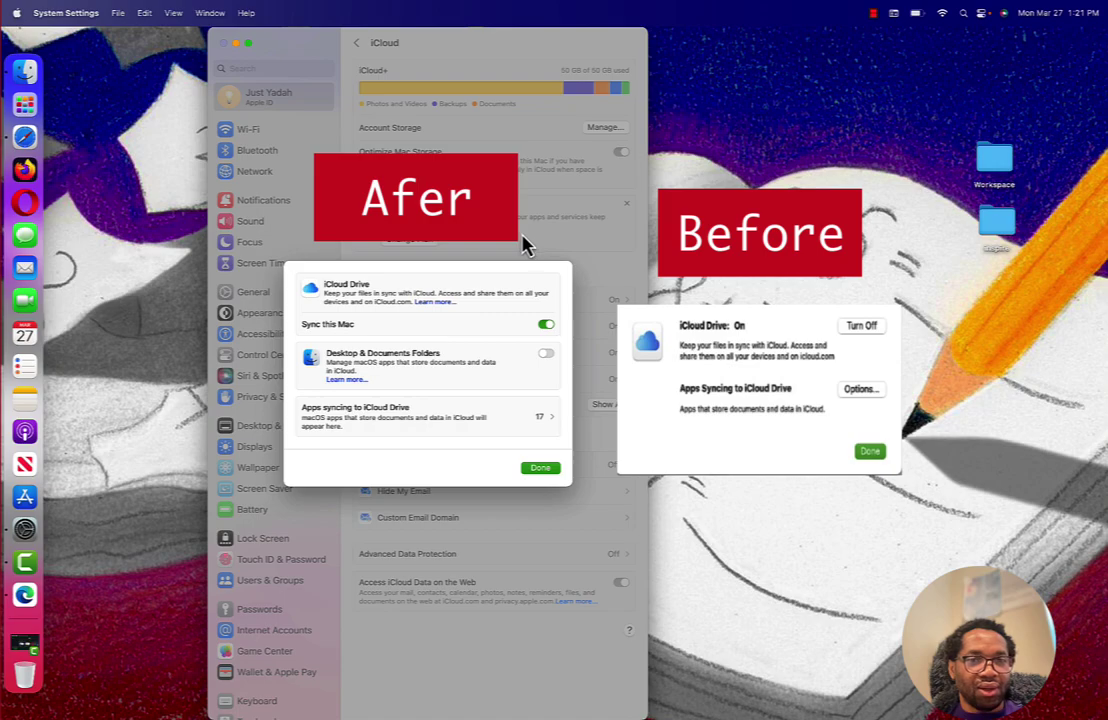
- Close the iCloud Drive options, dismiss the storage-full warning, and close System Settings
left_click(541, 469)
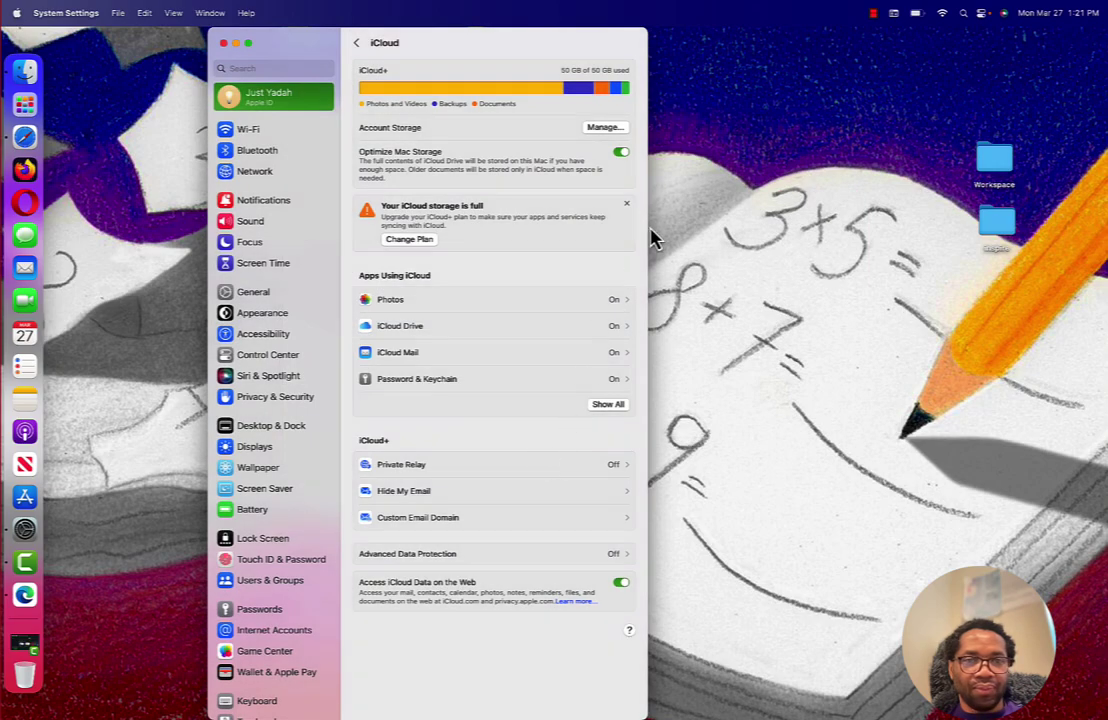
left_click(627, 205)
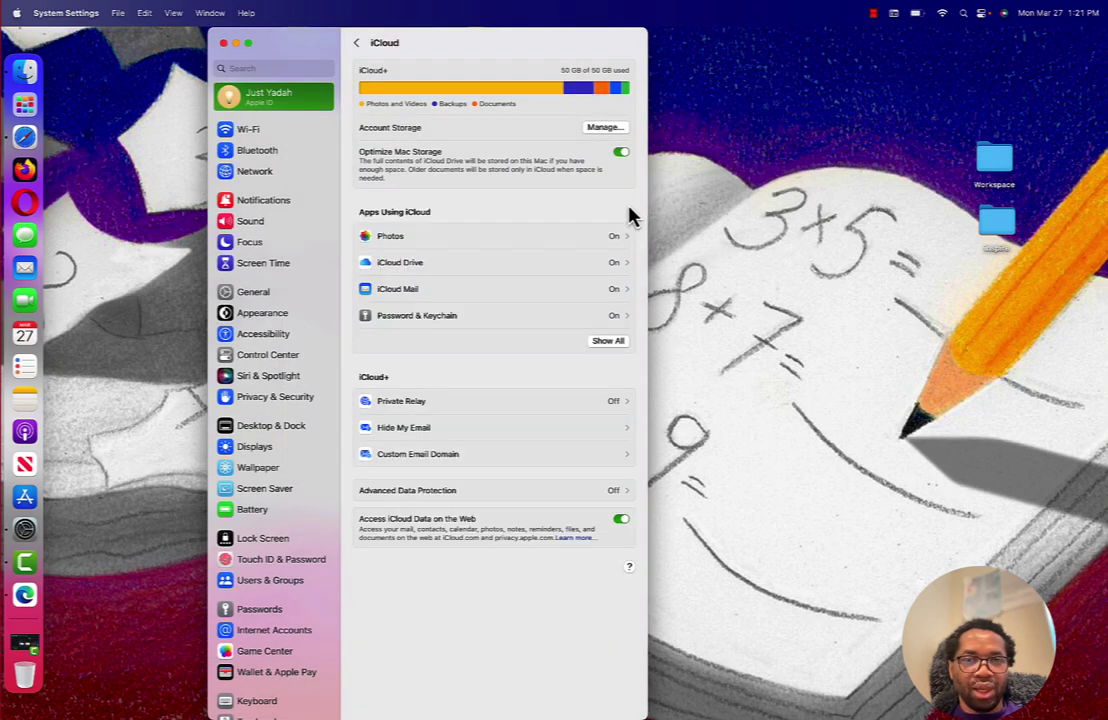
left_click(357, 45)
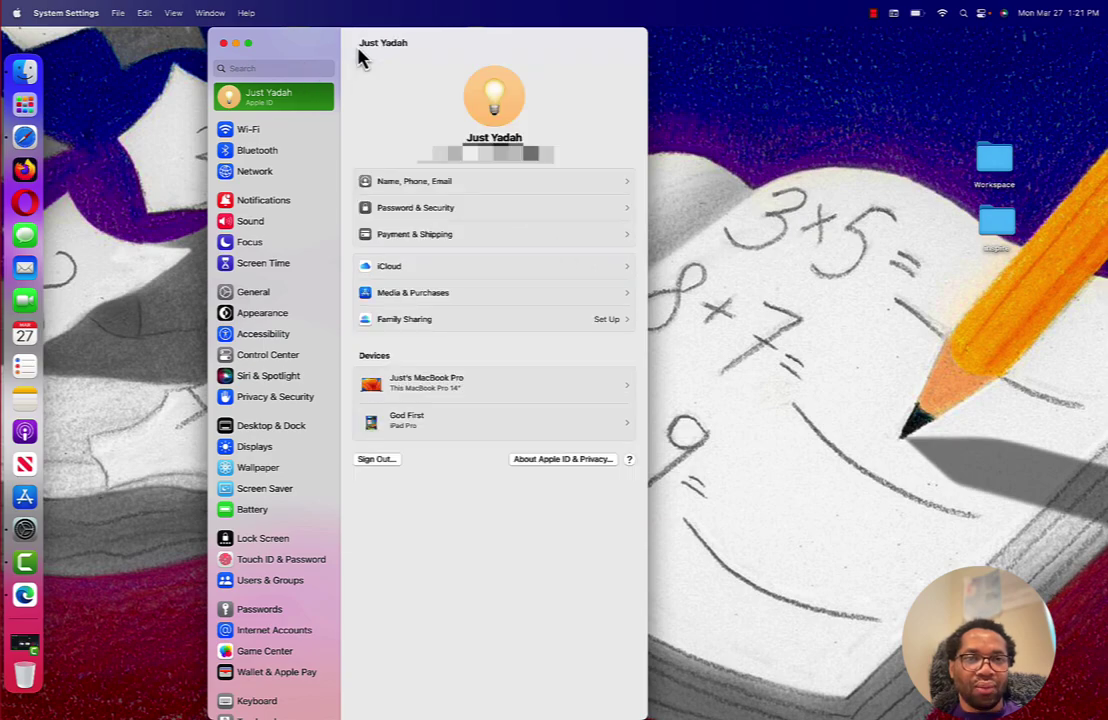
left_click(223, 43)
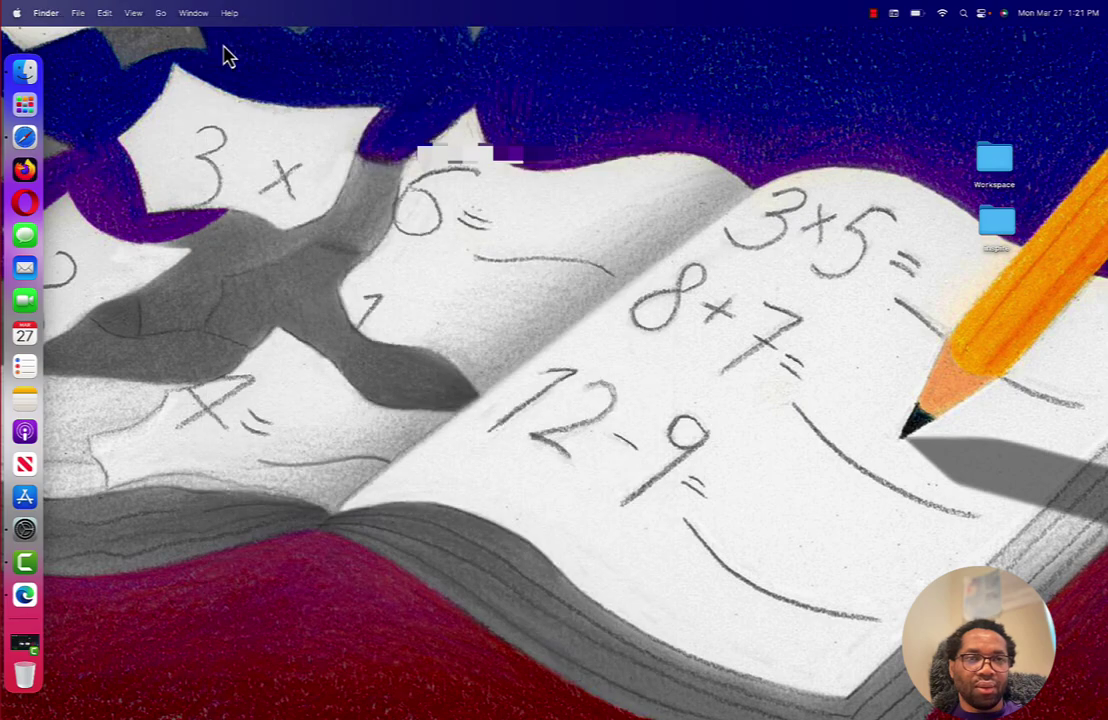
- Relaunch System Settings and open the iCloud Drive options via Apple ID > iCloud
left_click(27, 532)
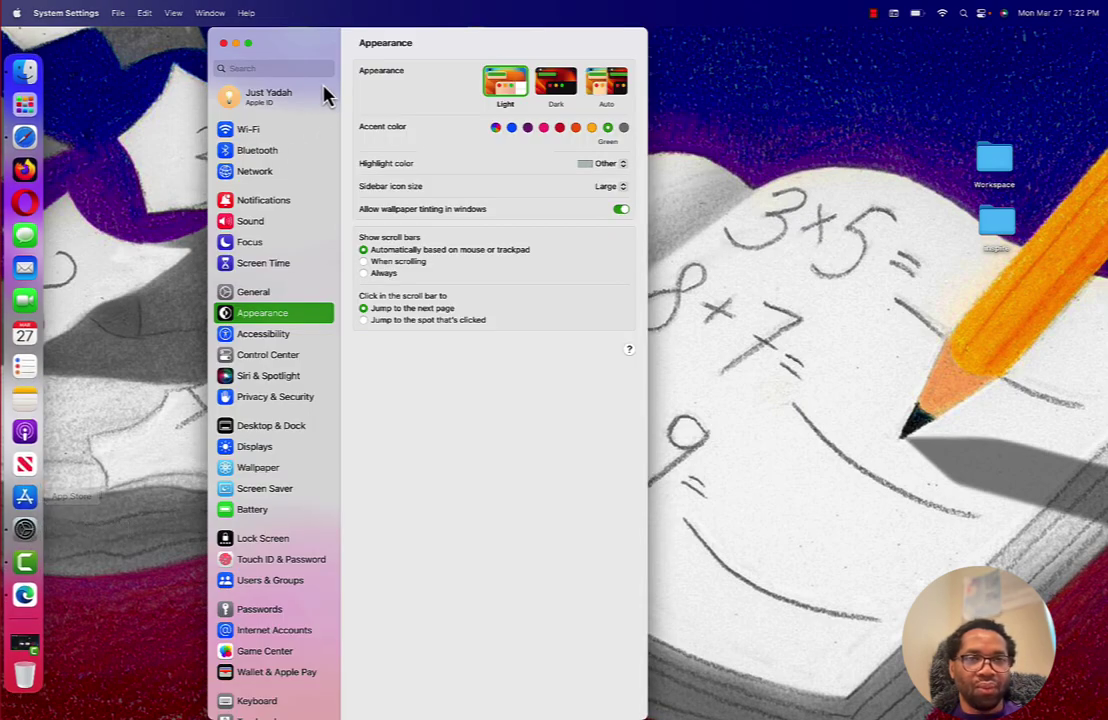
left_click(274, 102)
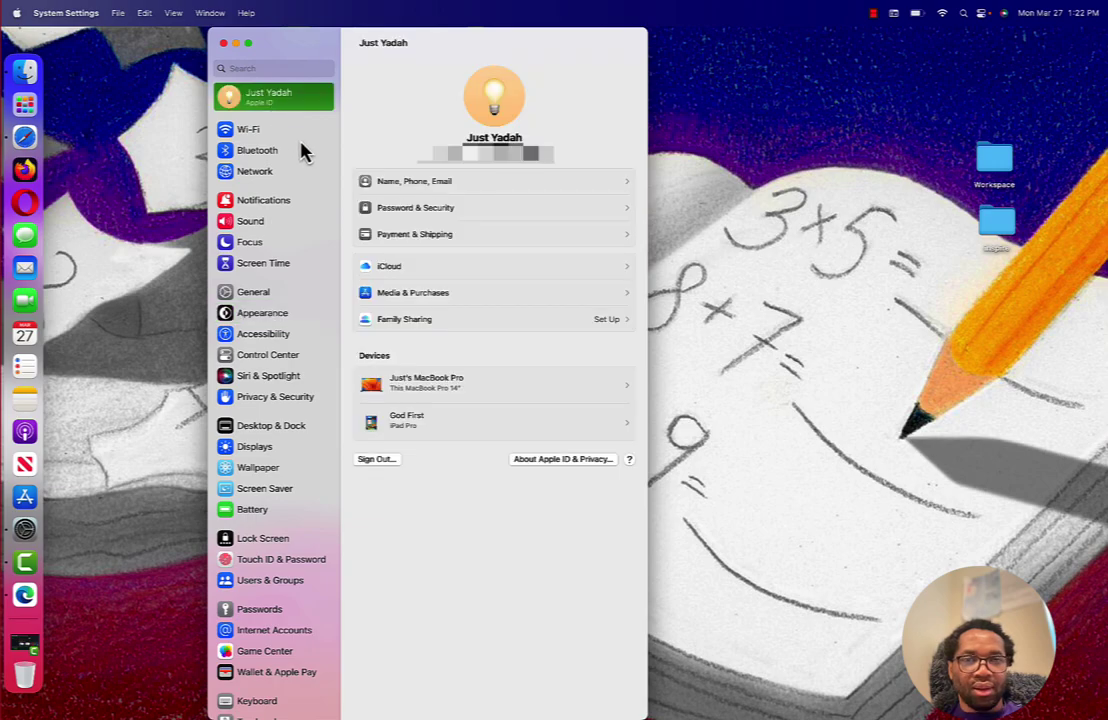
left_click(396, 270)
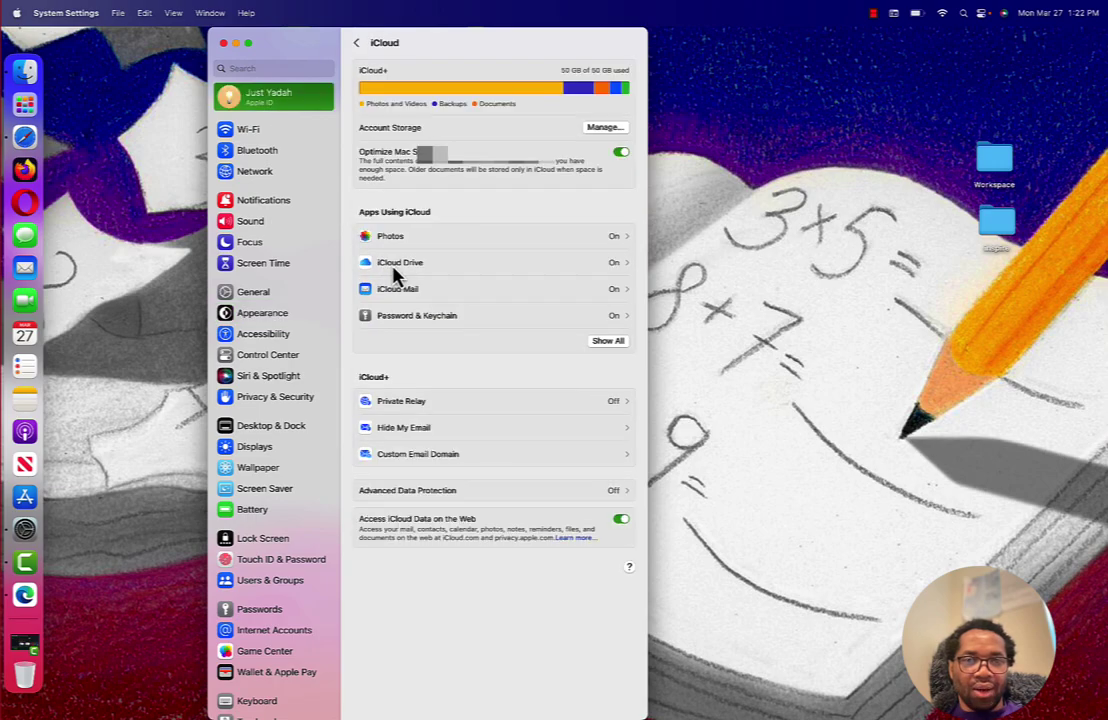
left_click(415, 266)
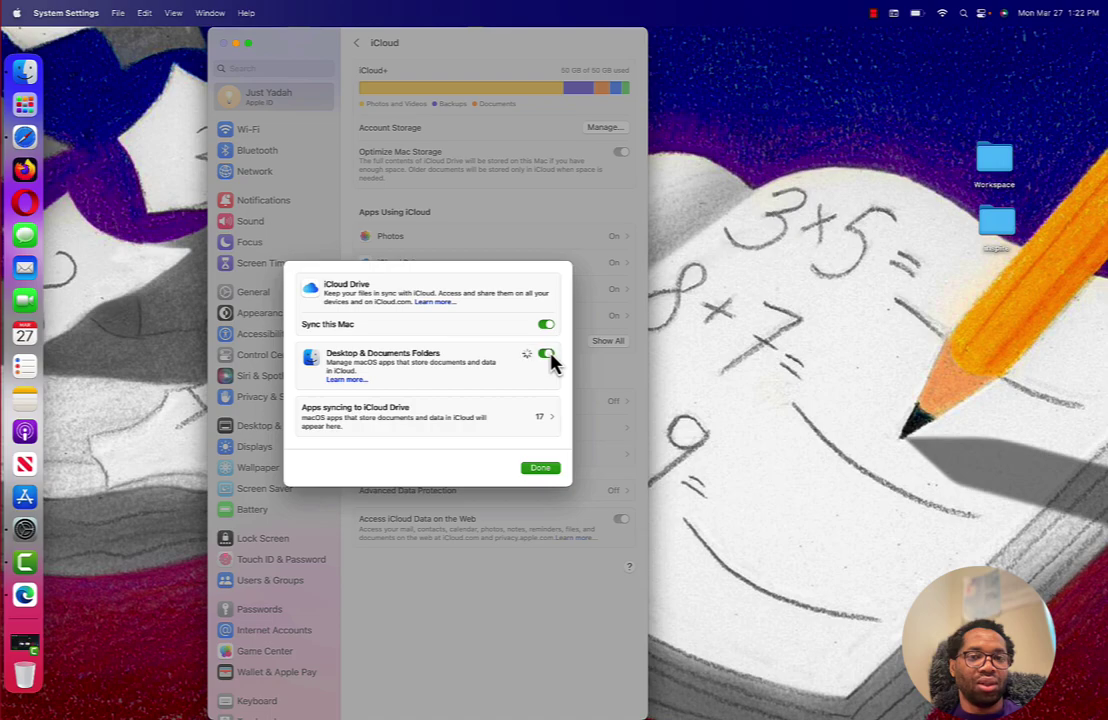
- Switch off Desktop & Documents Folders syncing and confirm Turn Off
left_click(548, 355)
left_click(404, 446)
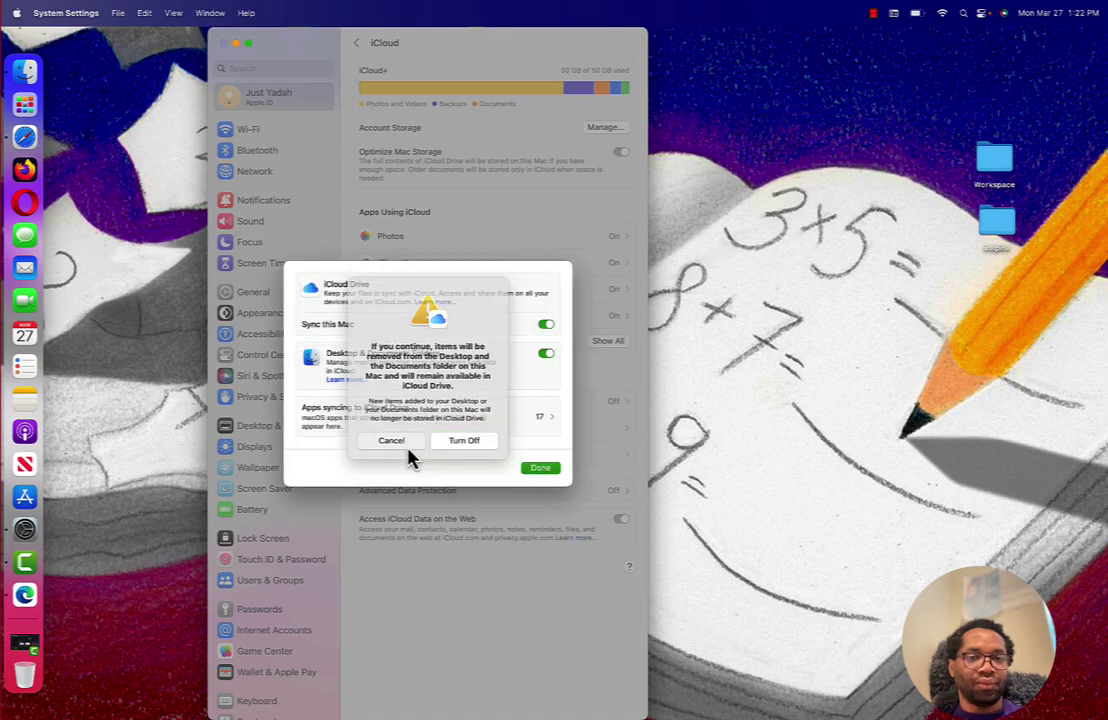
left_click(543, 363)
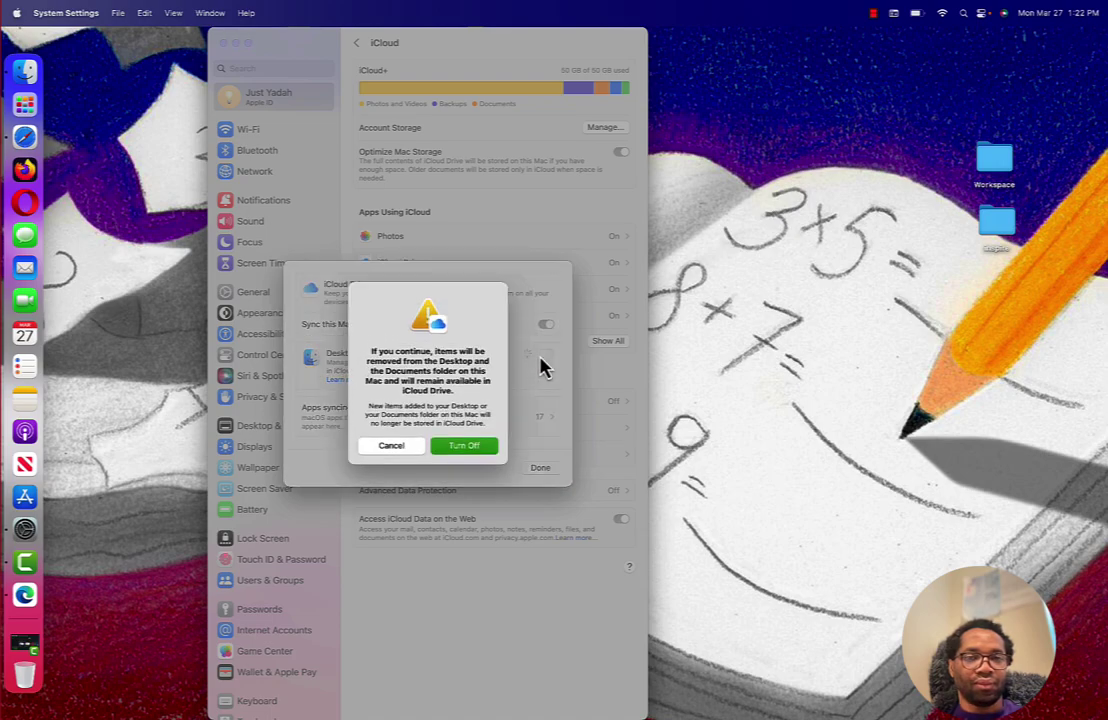
left_click(470, 454)
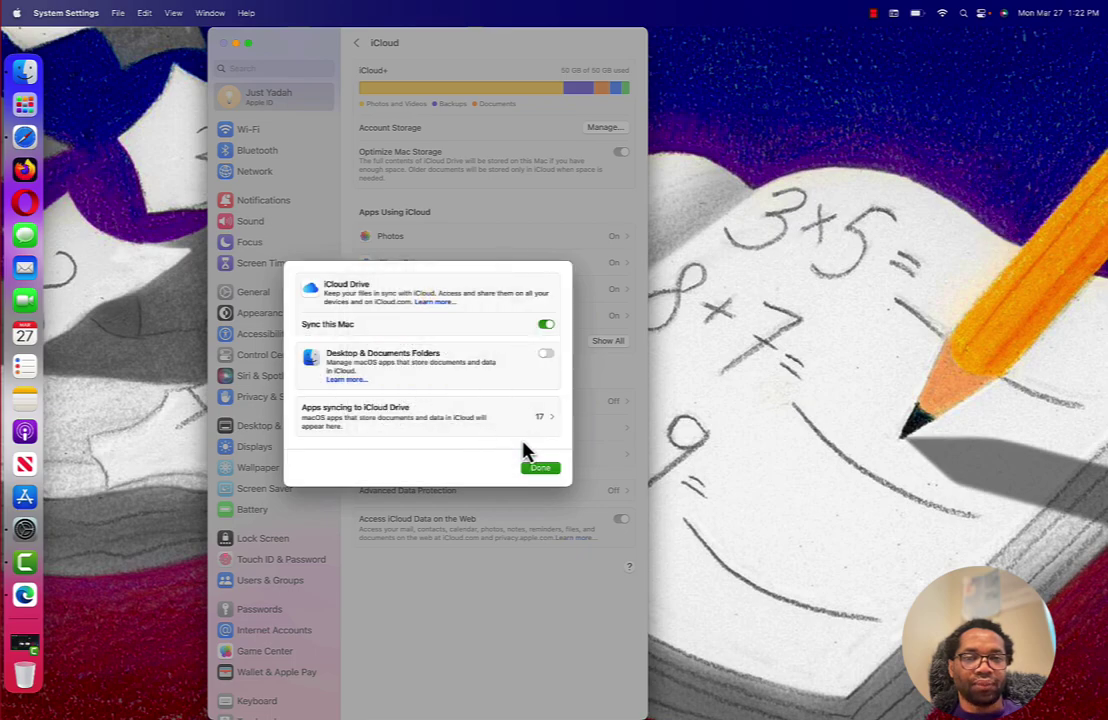
- Review the 17 apps syncing to iCloud Drive, then close the options with Done
left_click(556, 424)
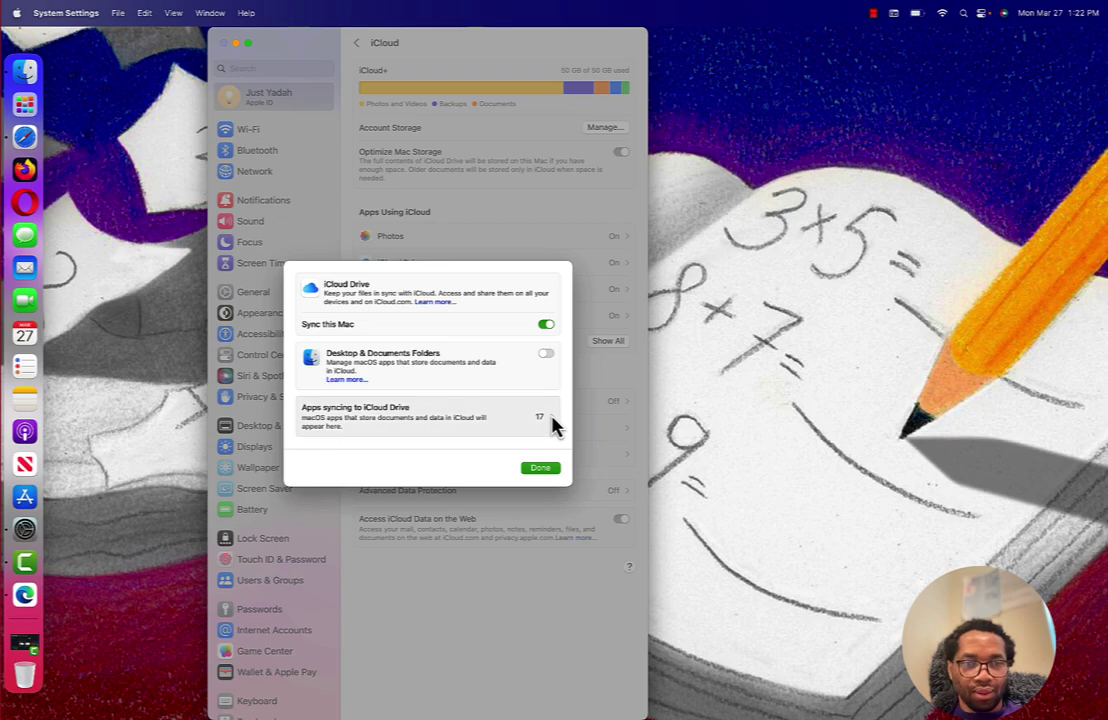
scroll(455, 378, "down", 2)
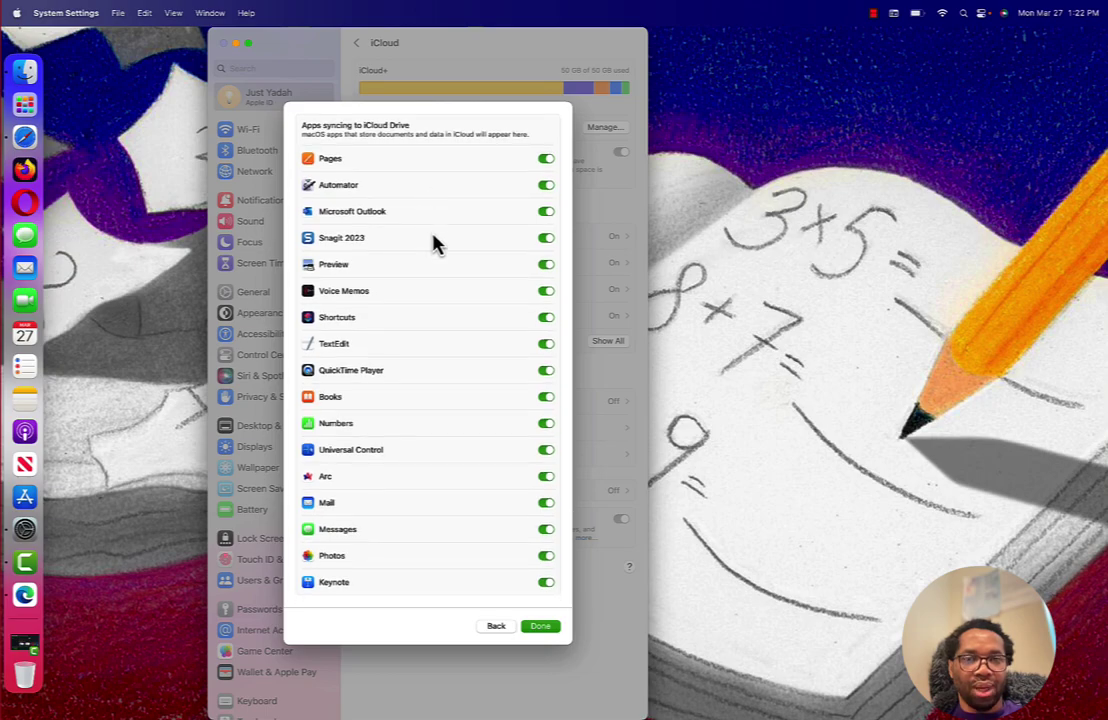
left_click(545, 630)
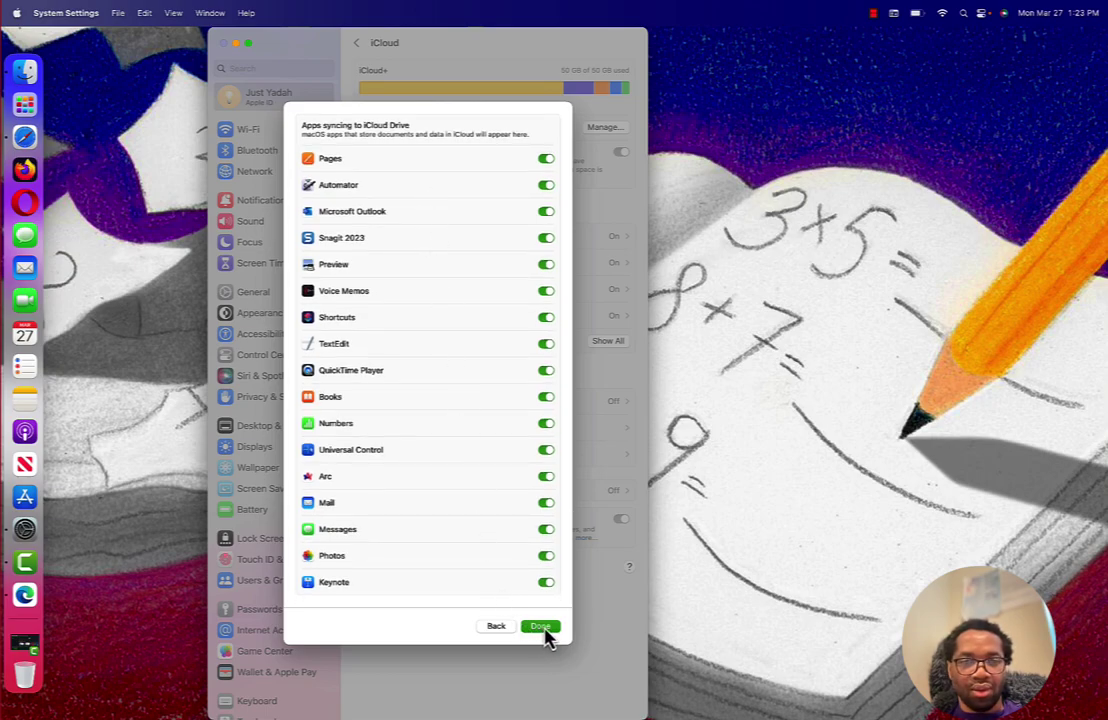